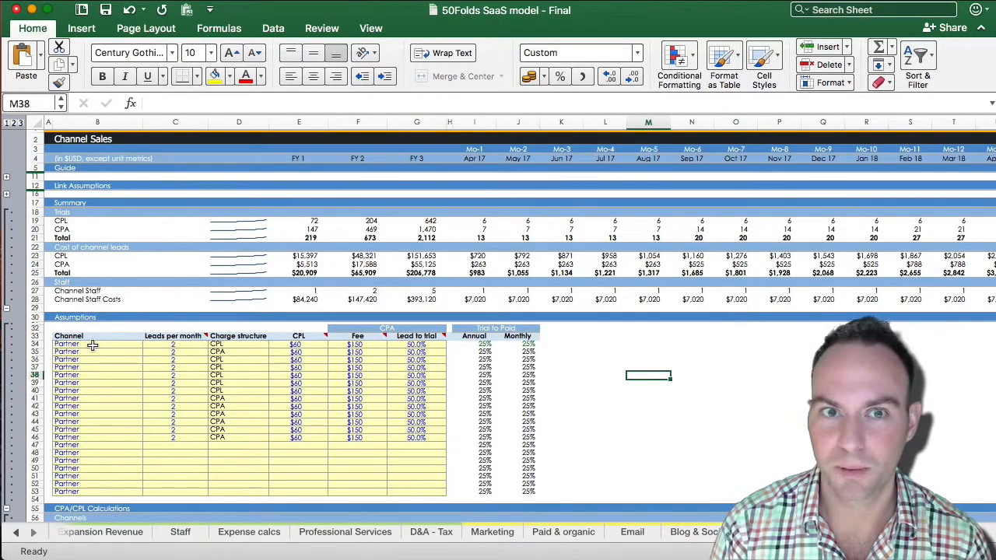
# Examine the channel assumptions: leads per month, the charge structure options, the CPL rate and the source of the annual Trial to Paid rate.
pyautogui.click(175, 344)
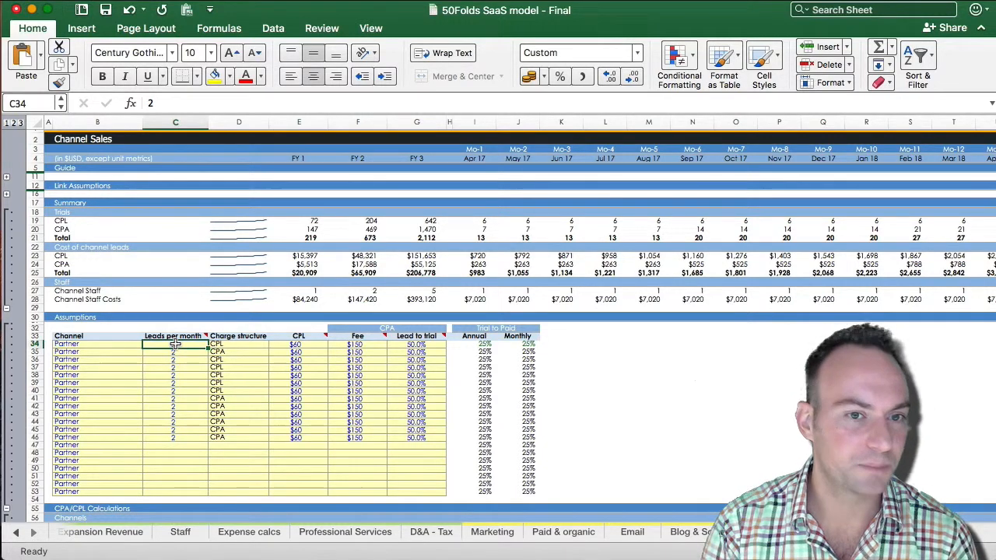
pyautogui.click(261, 360)
pyautogui.click(274, 361)
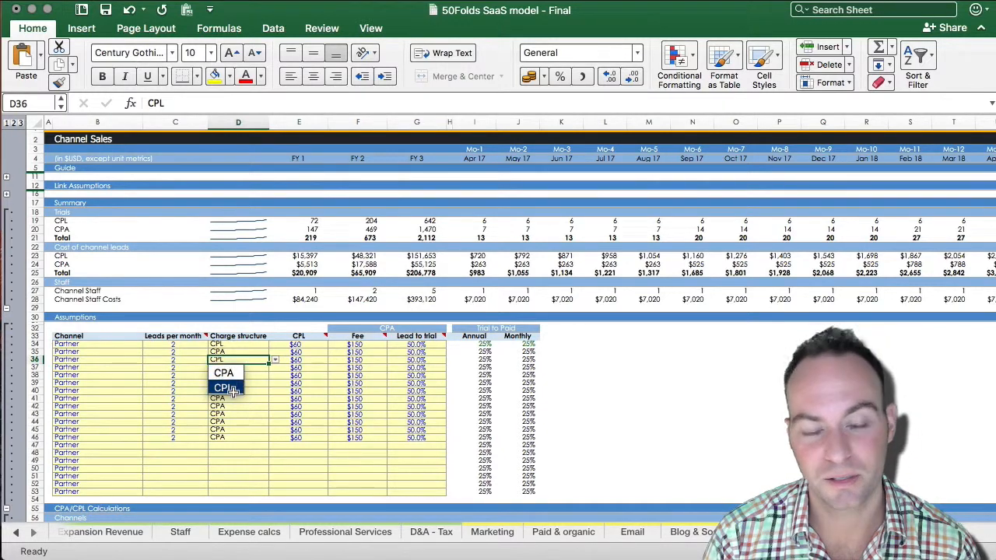
pyautogui.click(222, 419)
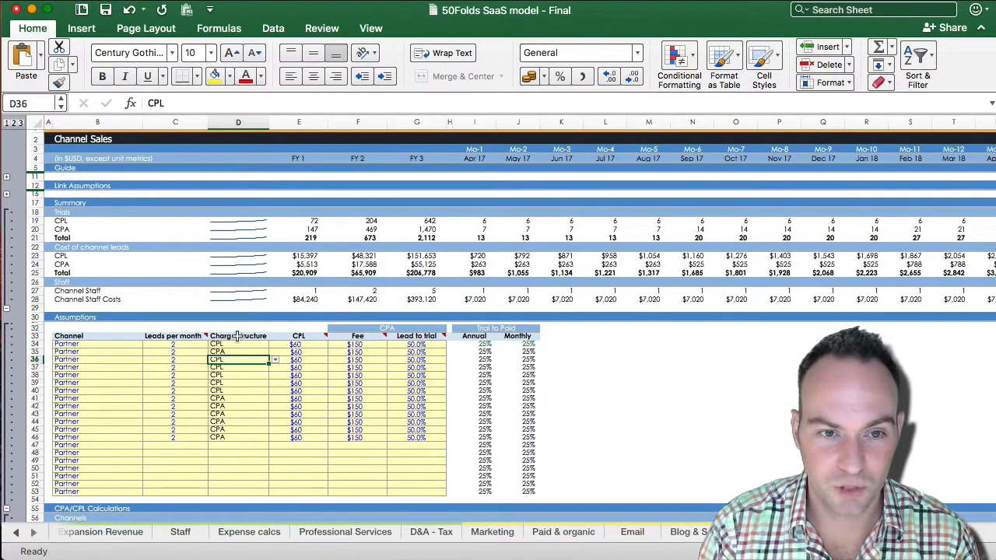
pyautogui.moveTo(242, 428); pyautogui.dragTo(245, 436)
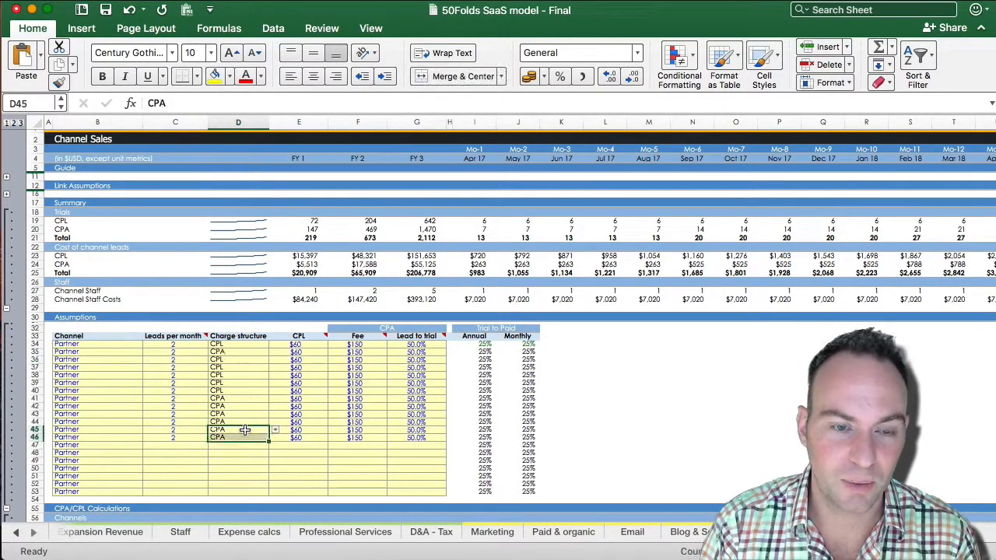
pyautogui.click(301, 365)
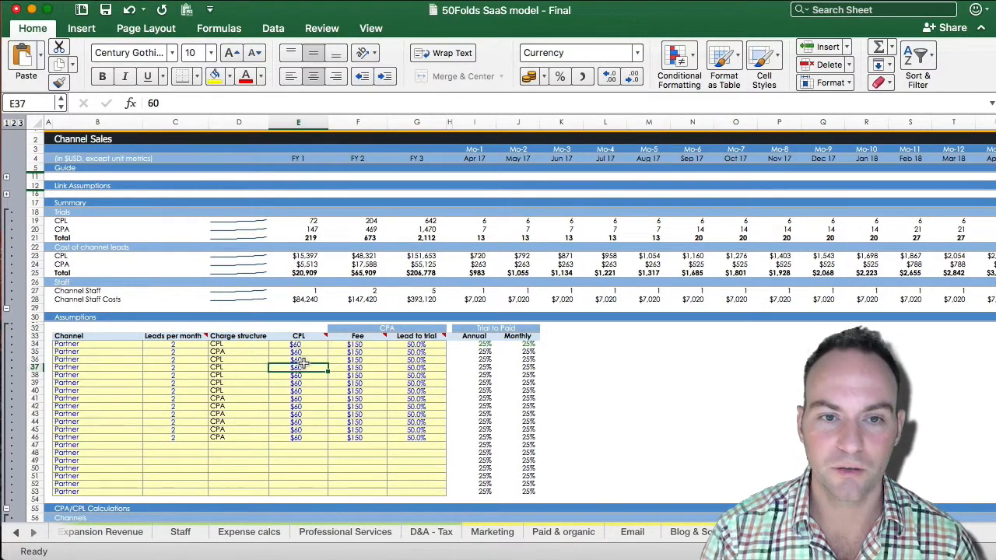
pyautogui.moveTo(317, 335)
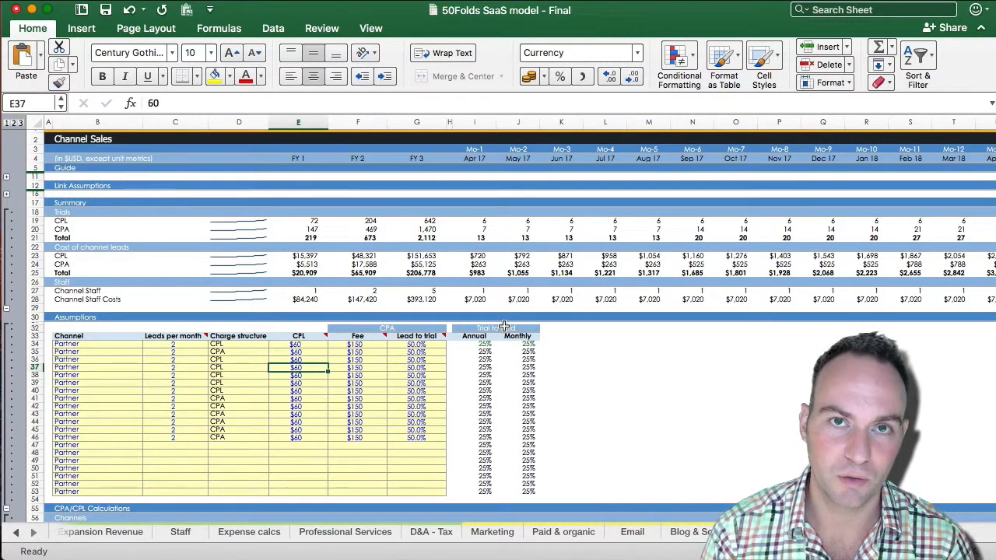
pyautogui.click(477, 346)
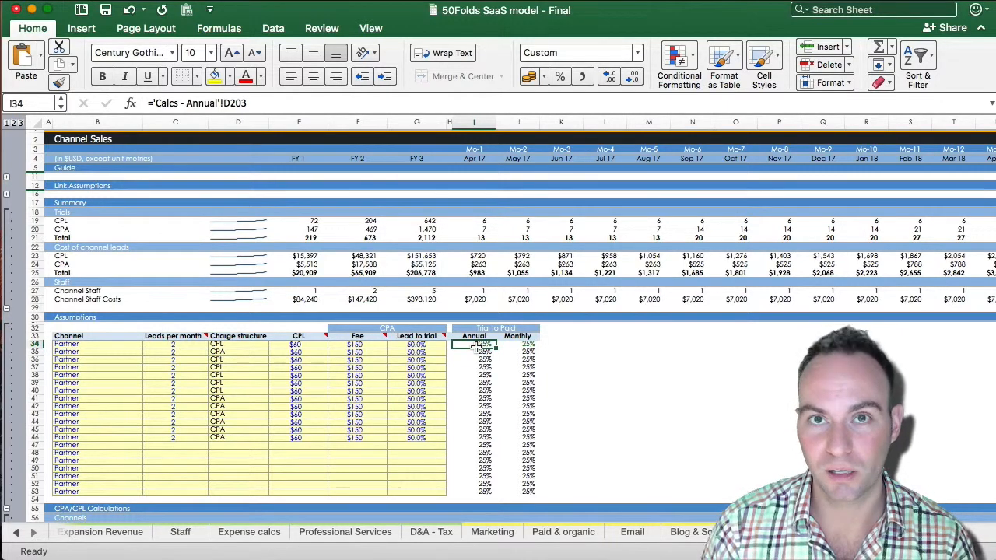
# Expand the partner rows under Increase in leads per month in the CPA/CPL Calculations section.
pyautogui.scroll(-1, 478, 348)
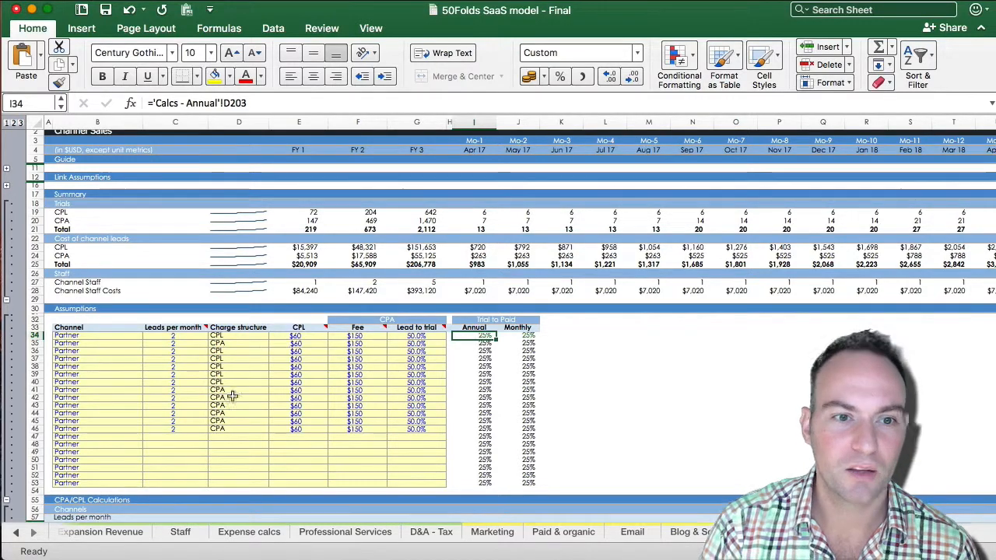
pyautogui.scroll(-5, 167, 445)
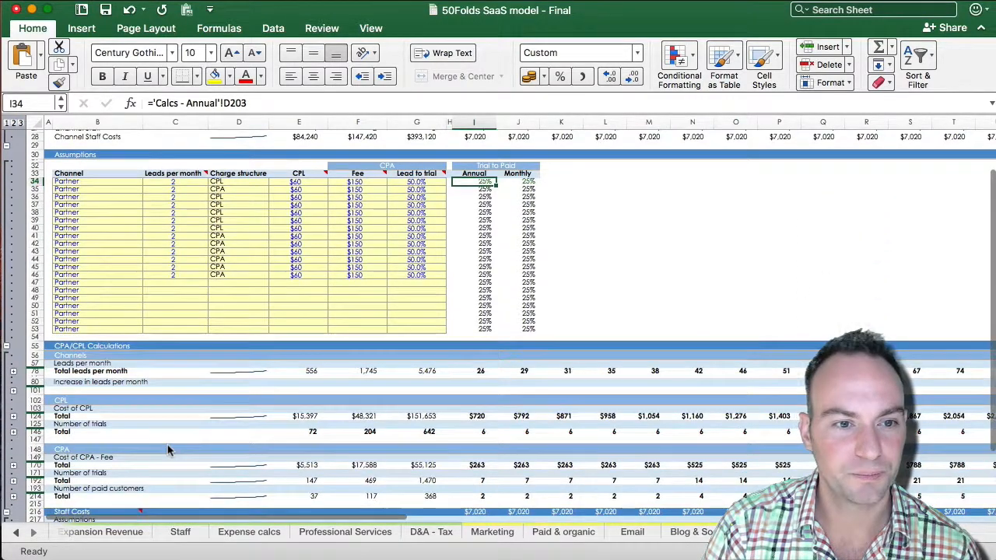
pyautogui.scroll(-2, 168, 450)
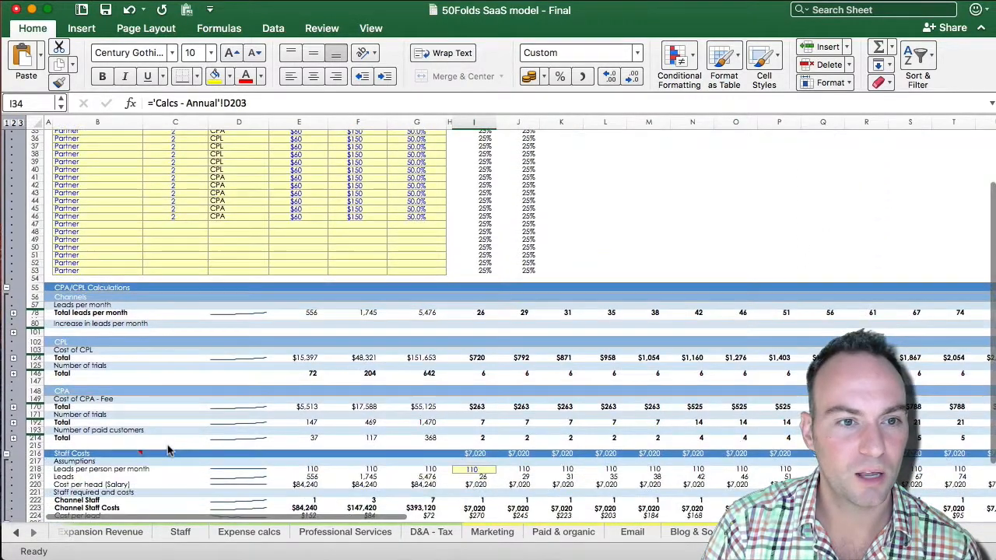
pyautogui.click(13, 332)
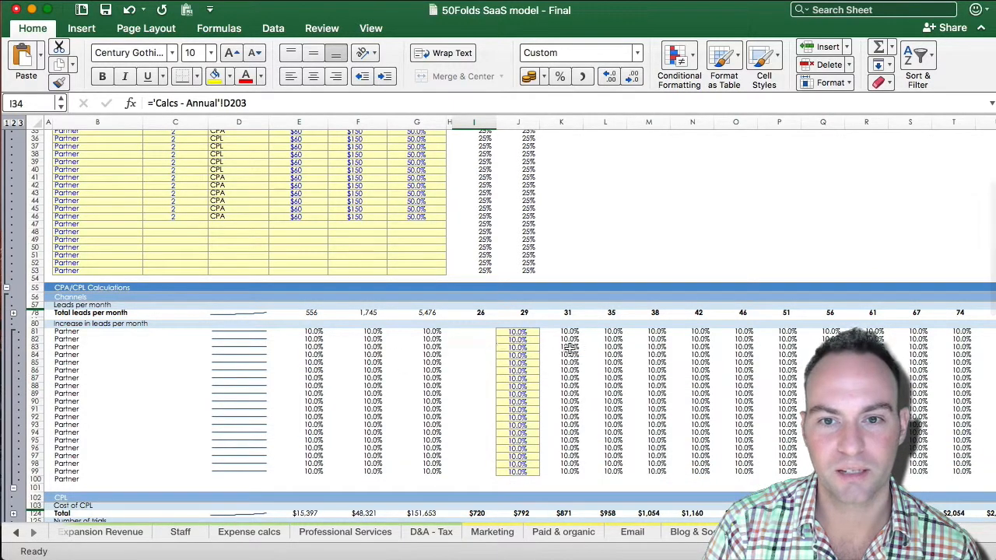
# Try overriding the sixth partner's lead increase in Sep 17 (N86) with a copied input cell set to 20%, and undo it.
pyautogui.click(521, 369)
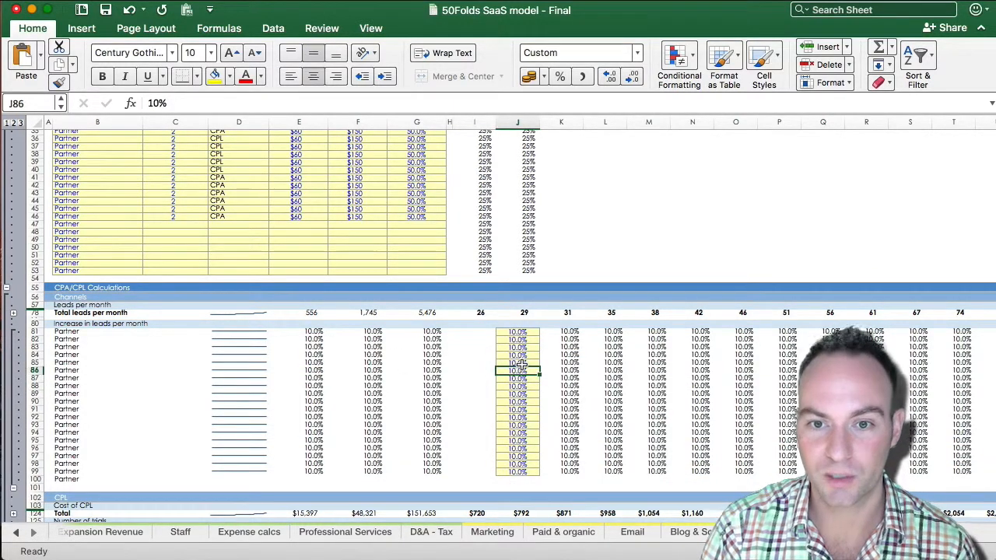
pyautogui.press('super+c')
pyautogui.press('Right')
pyautogui.press('Right')
pyautogui.press('Right')
pyautogui.press('Right')
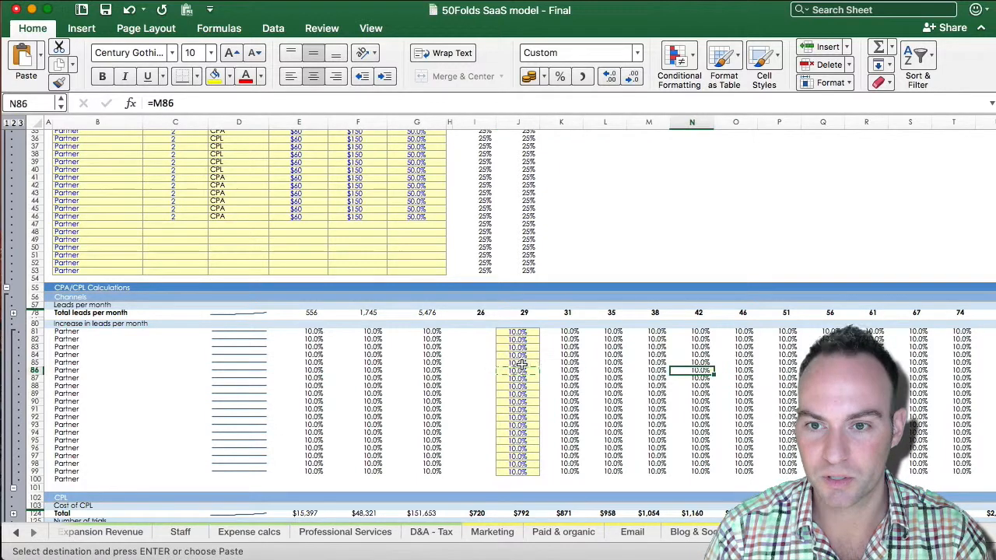
pyautogui.write('20')
pyautogui.press('Return')
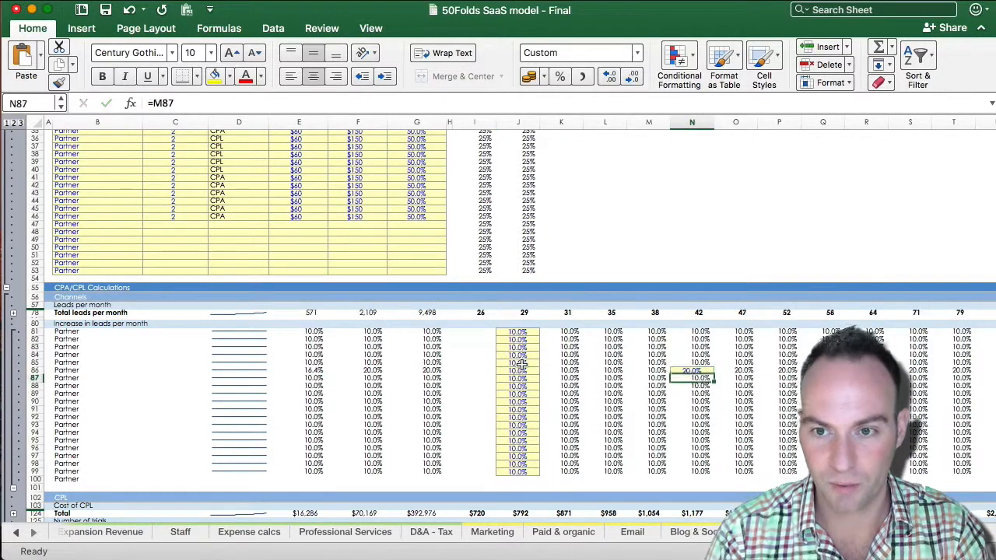
pyautogui.press('super+z')
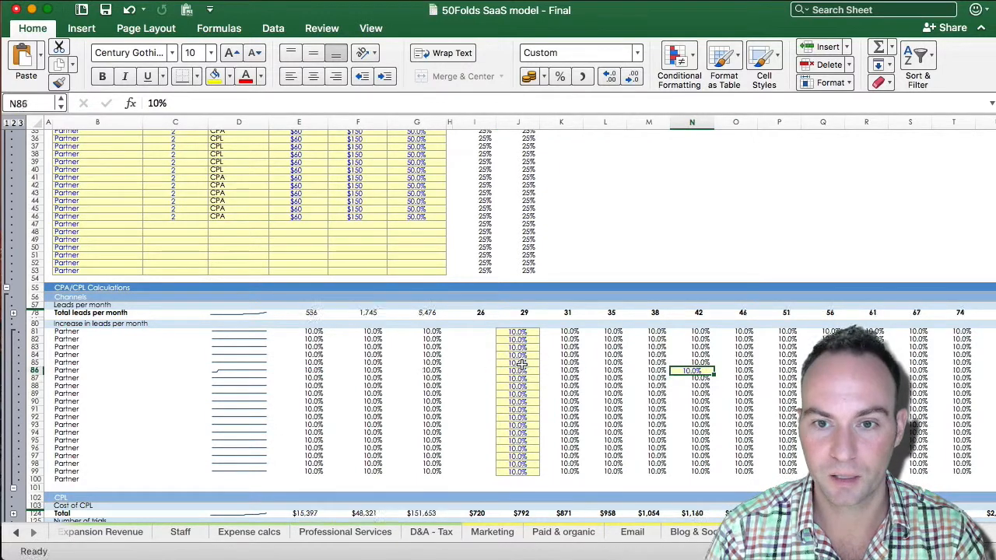
pyautogui.press('super+z')
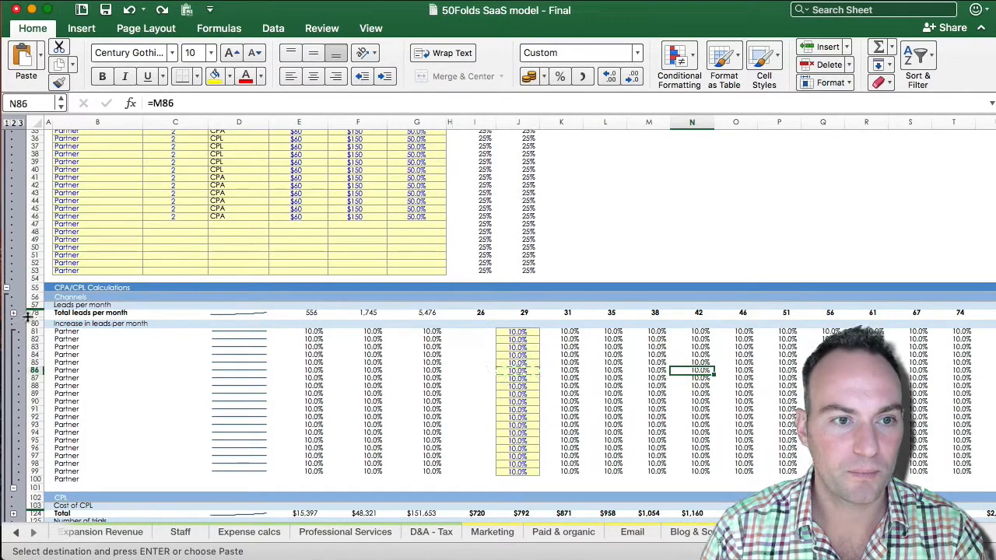
# Expand the Leads per month partner rows, inspect their growth formulas in K62 and Q68, and collapse the increase rows.
pyautogui.click(14, 314)
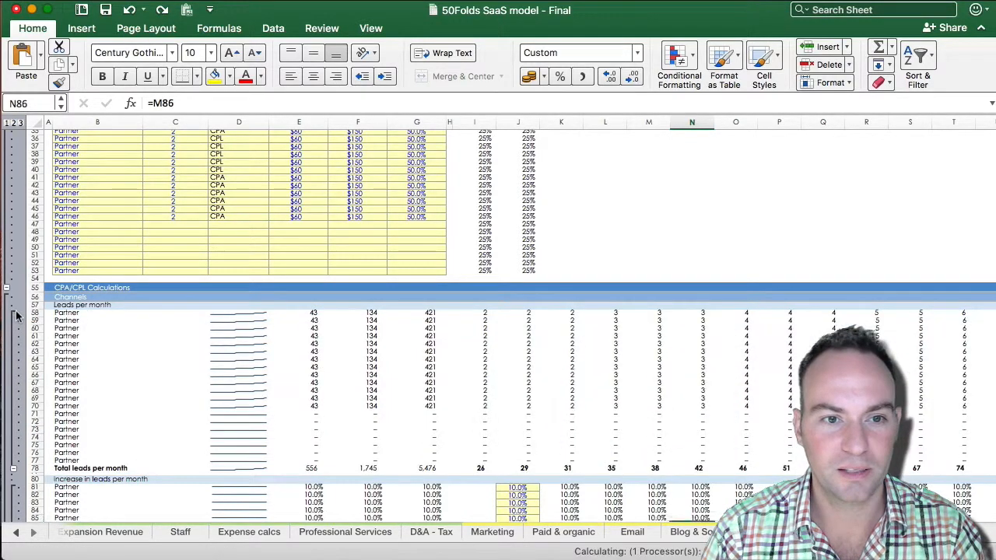
pyautogui.click(574, 386)
pyautogui.click(543, 343)
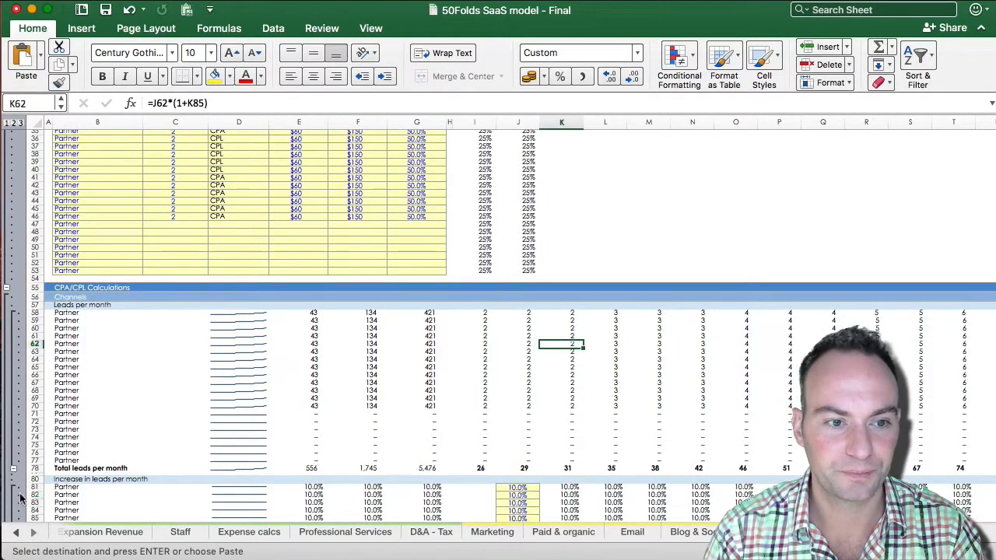
pyautogui.click(15, 497)
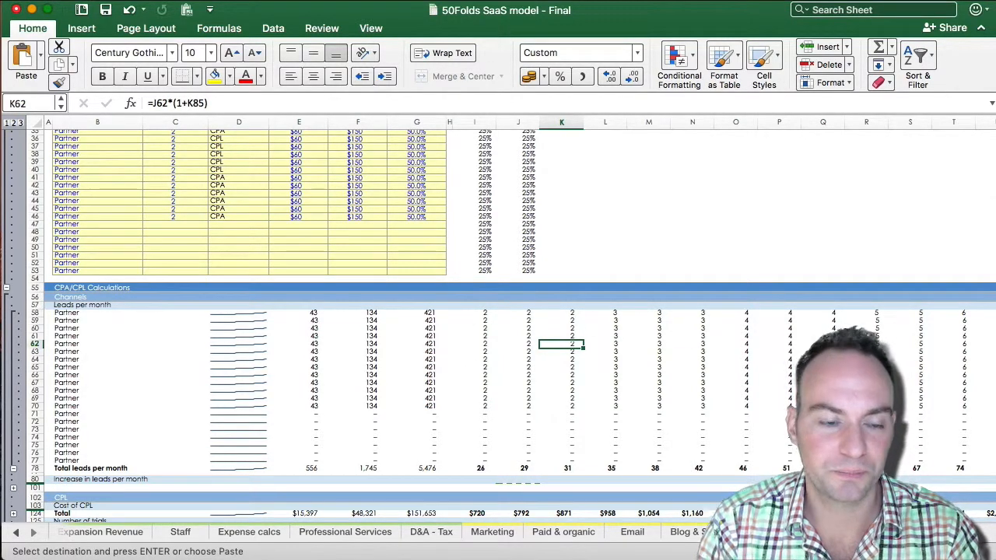
pyautogui.click(822, 390)
# Expand the partner rows for the CPL Number of trials and inspect the cell references of the formula in I126.
pyautogui.scroll(-5, 822, 390)
pyautogui.scroll(-1, 745, 389)
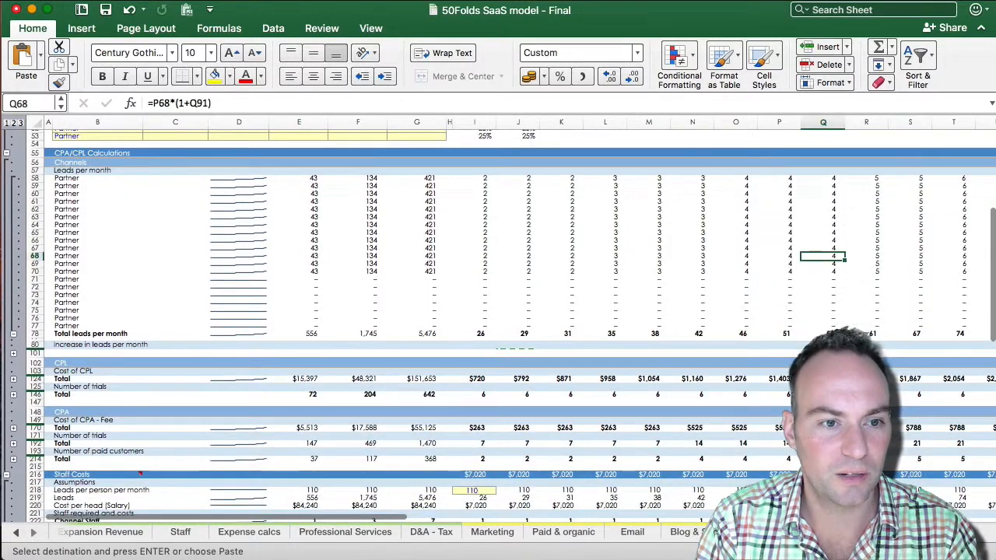
pyautogui.click(14, 395)
pyautogui.scroll(-3, 19, 397)
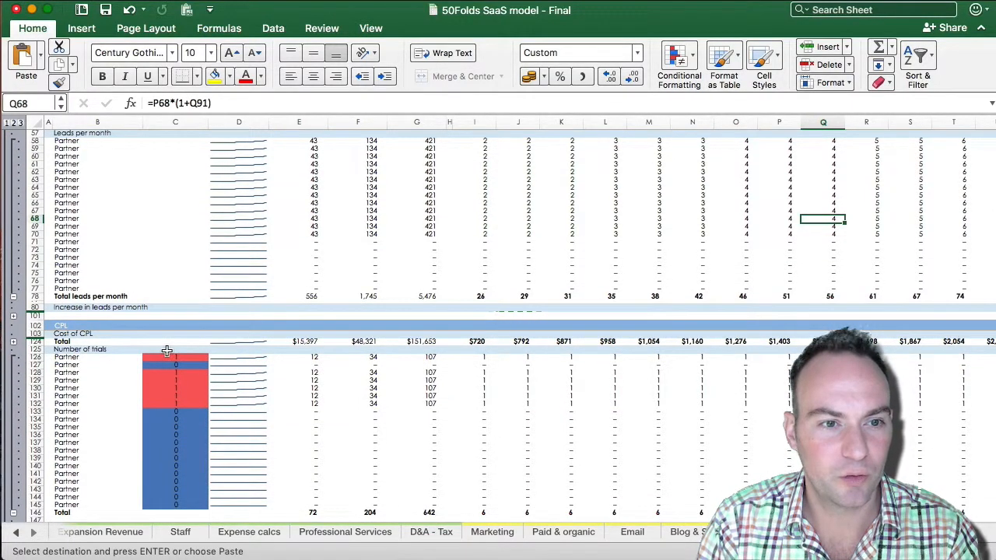
pyautogui.click(193, 403)
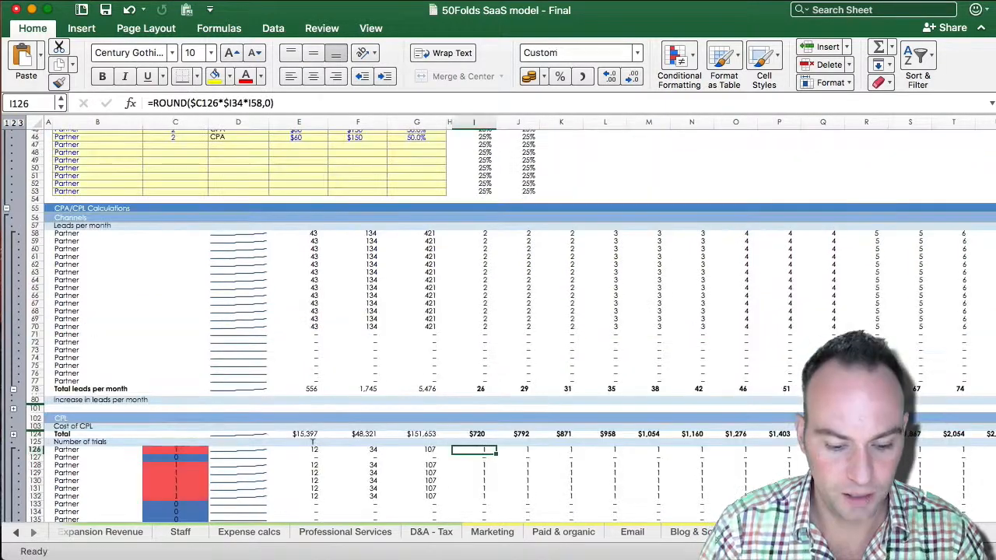
pyautogui.press('F2')
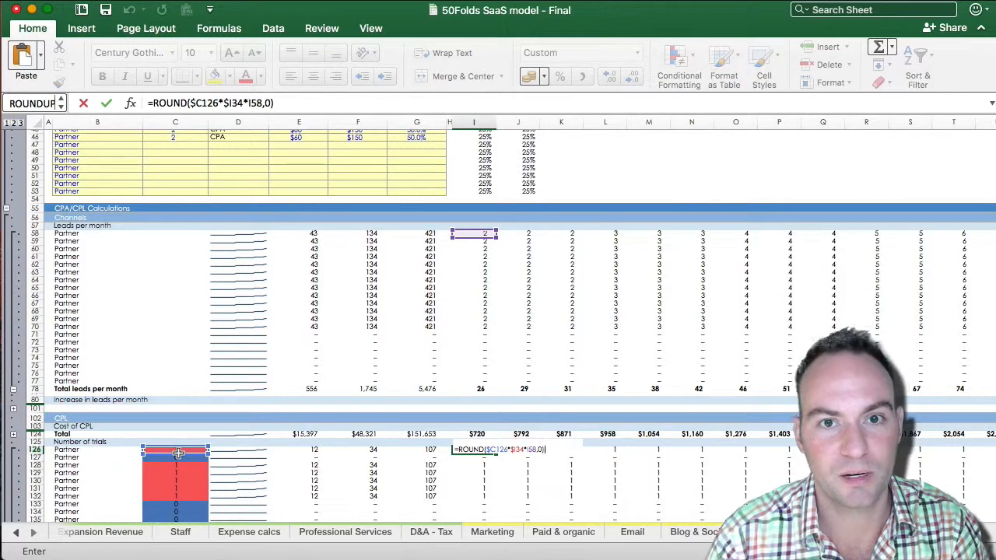
pyautogui.press('Return')
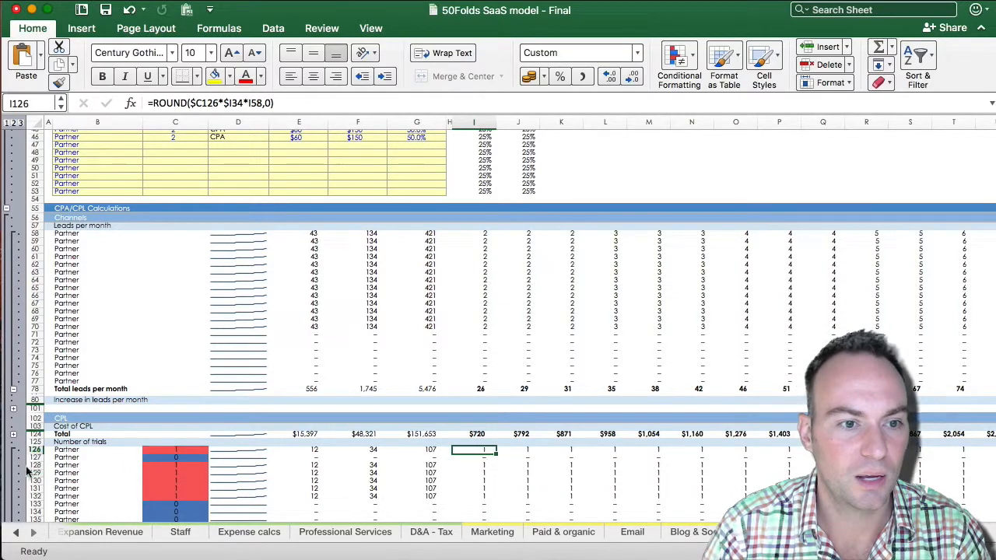
# Collapse the Leads per month rows, expand the Cost of CPL rows, and trace the formula in I104 to the assumptions.
pyautogui.click(14, 390)
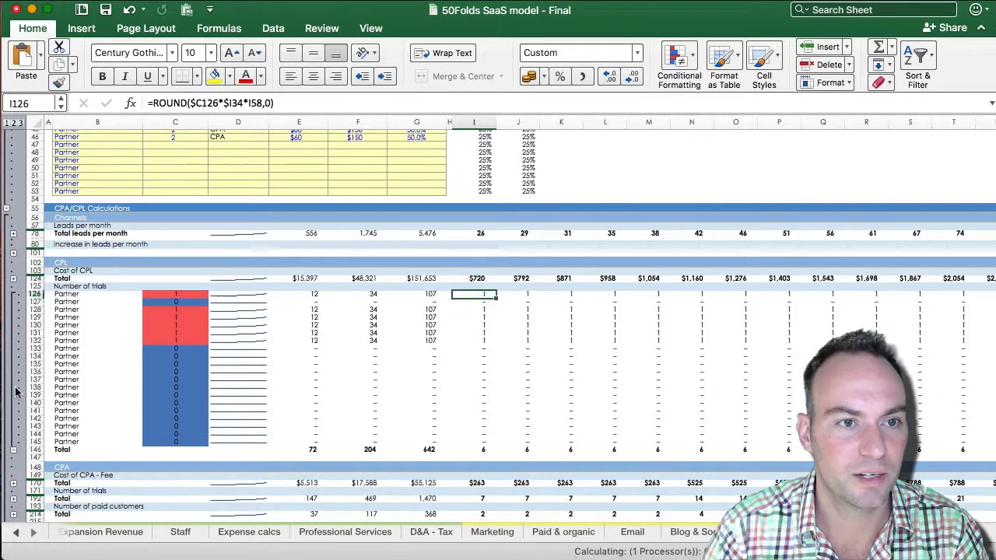
pyautogui.click(14, 279)
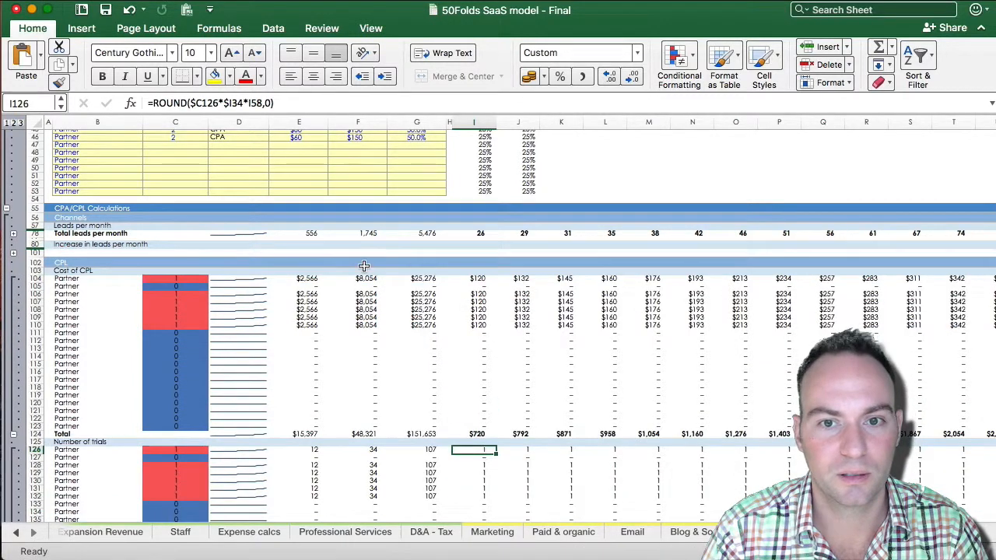
pyautogui.click(480, 277)
pyautogui.doubleClick(480, 277)
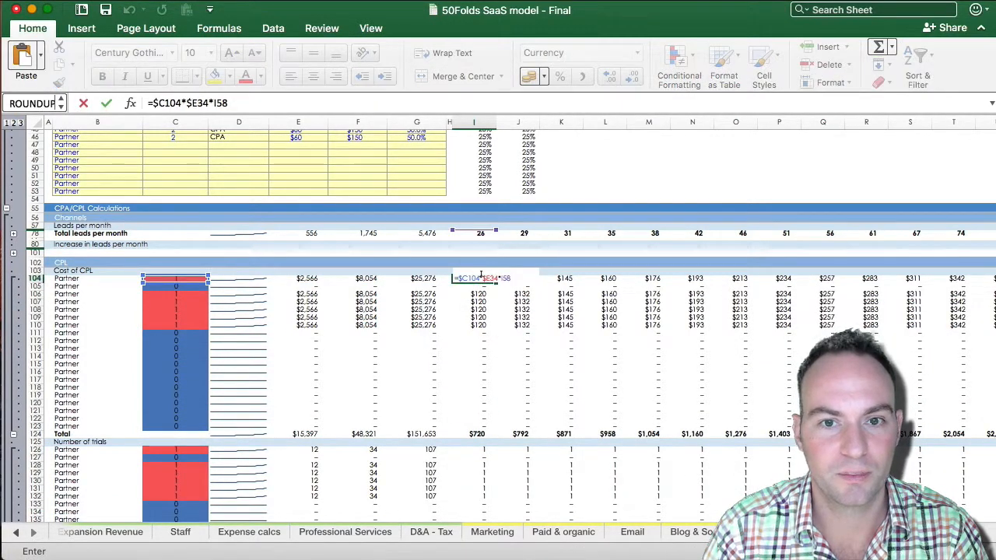
pyautogui.scroll(5, 578, 354)
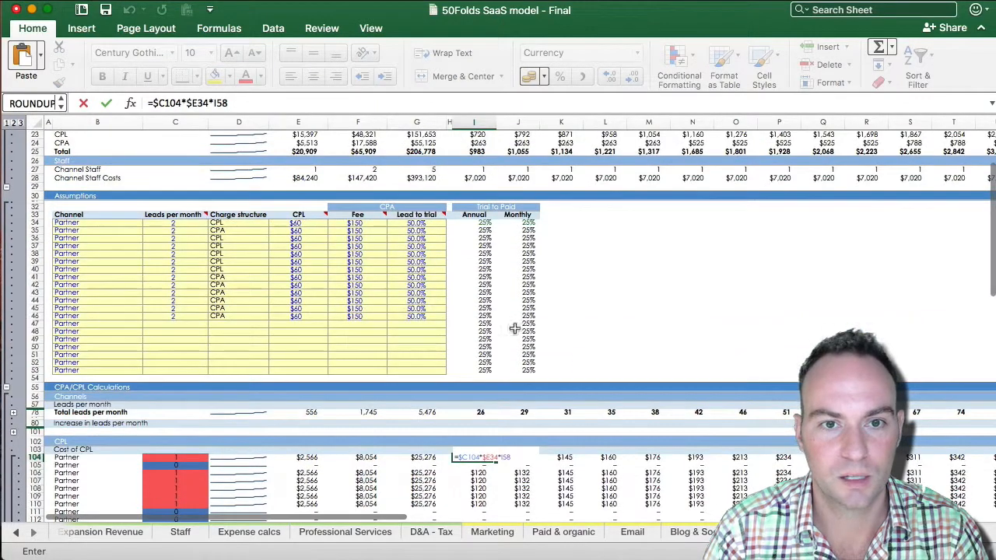
pyautogui.press('Escape')
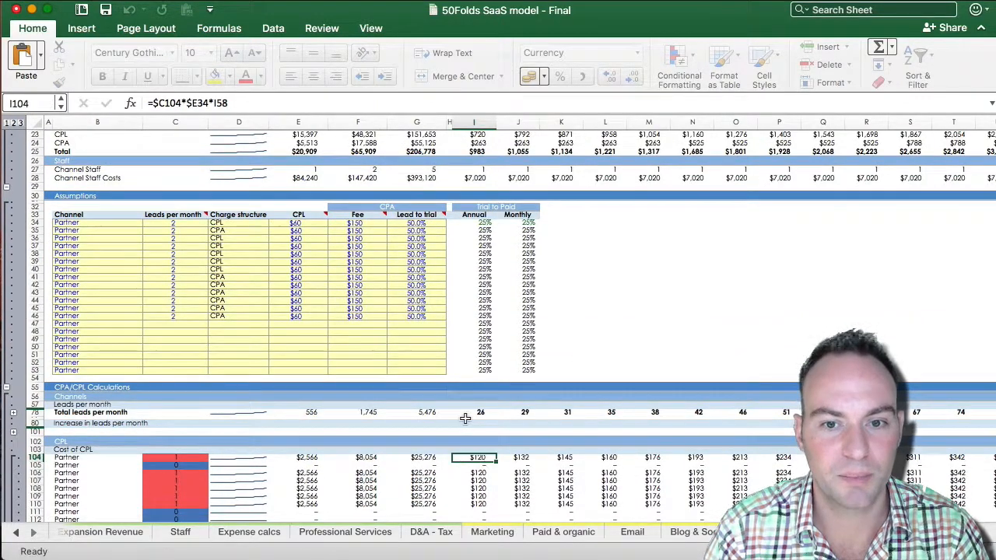
# Collapse the partner rows under both Cost of CPL and the CPL Number of trials.
pyautogui.scroll(-6, 464, 419)
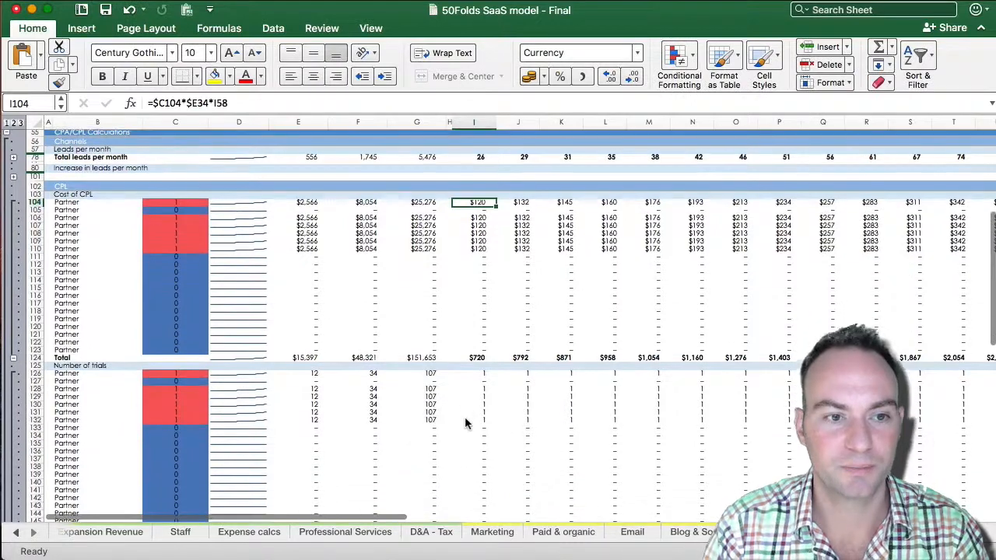
pyautogui.click(13, 237)
pyautogui.click(13, 237)
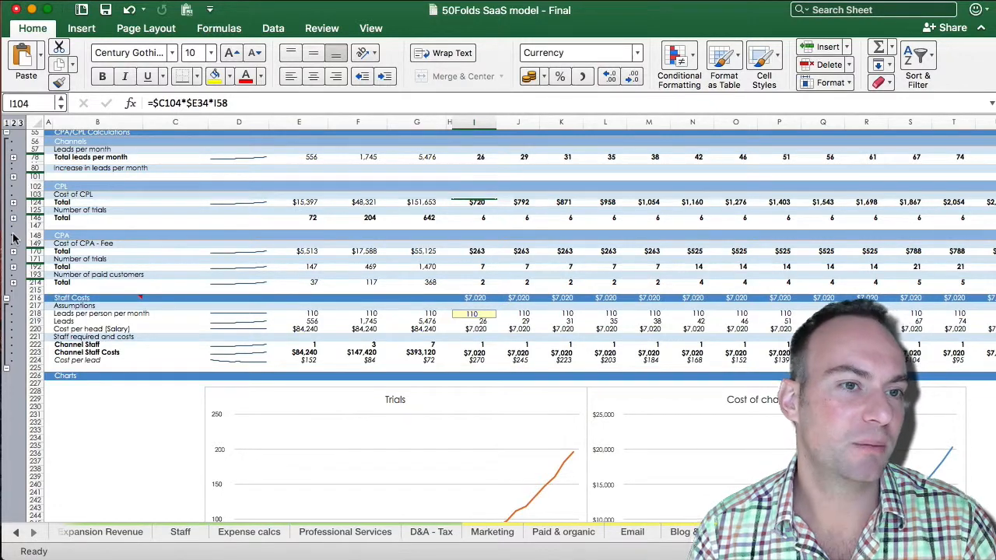
# Expand the partner rows for Number of paid customers, trace the formula in I195 to the assumptions, and collapse the rows.
pyautogui.click(94, 259)
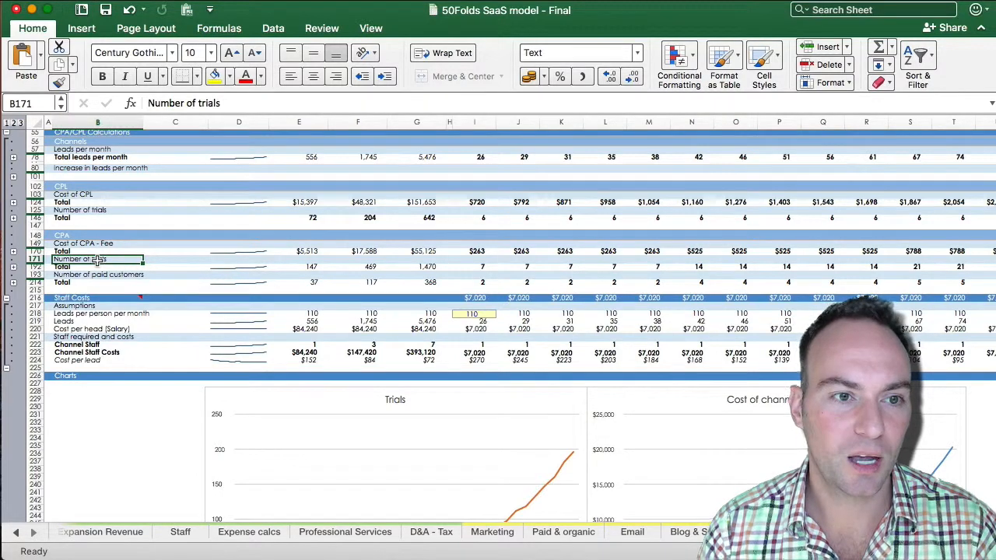
pyautogui.click(14, 283)
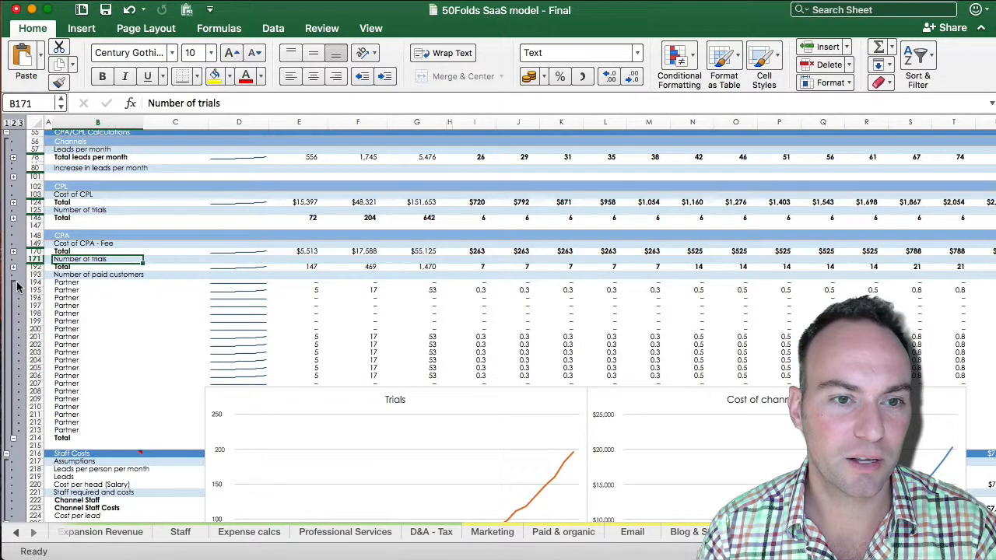
pyautogui.click(448, 297)
pyautogui.doubleClick(482, 288)
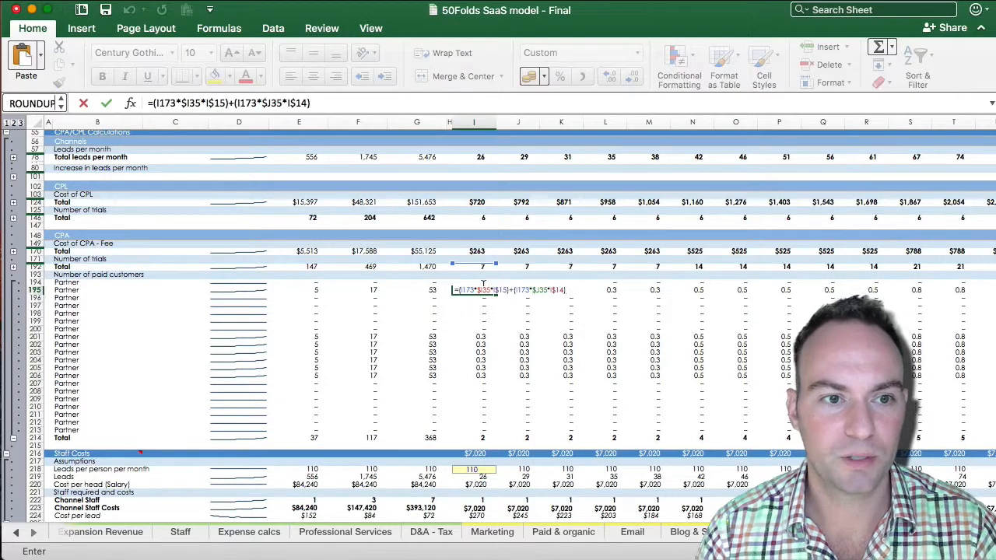
pyautogui.scroll(10, 482, 307)
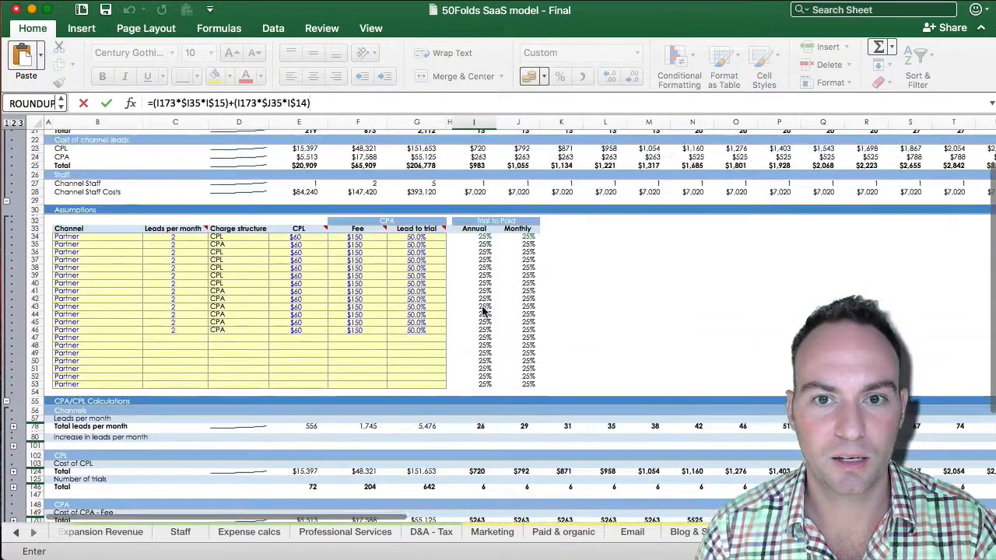
pyautogui.click(454, 100)
pyautogui.press('Escape')
pyautogui.scroll(-7, 440, 329)
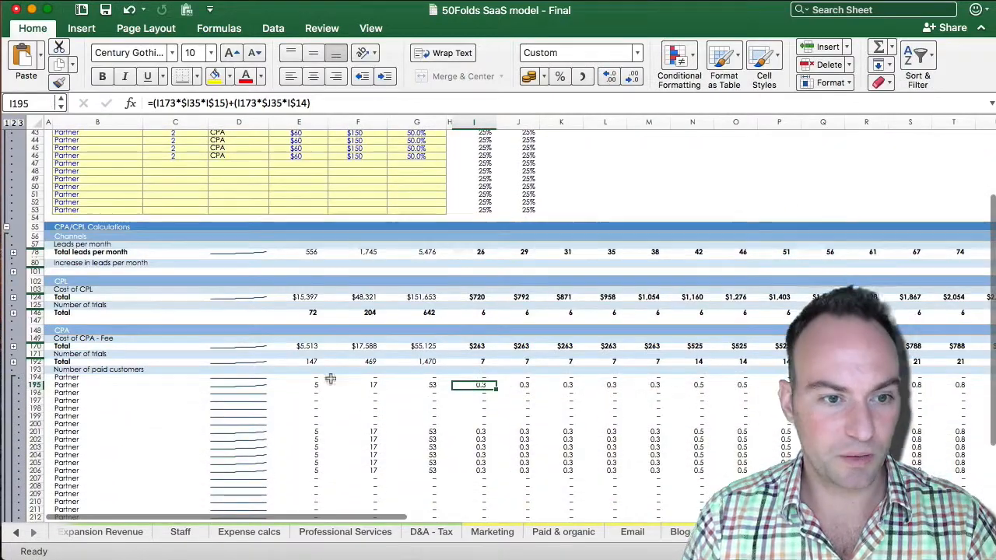
pyautogui.click(13, 428)
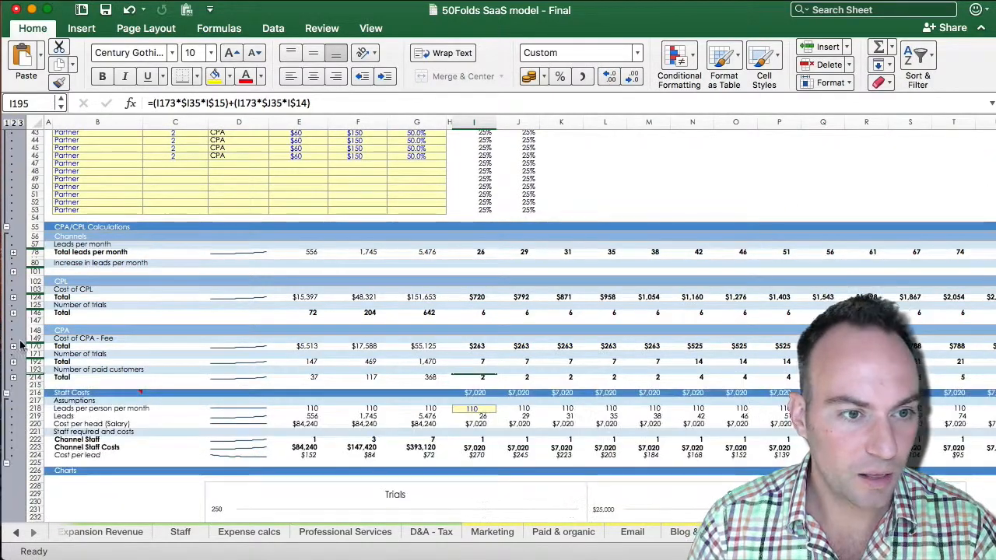
# Expand the Cost of CPA - Fee partner rows, trace the formula in I151 to its source cells, and collapse the rows.
pyautogui.click(15, 348)
pyautogui.click(435, 360)
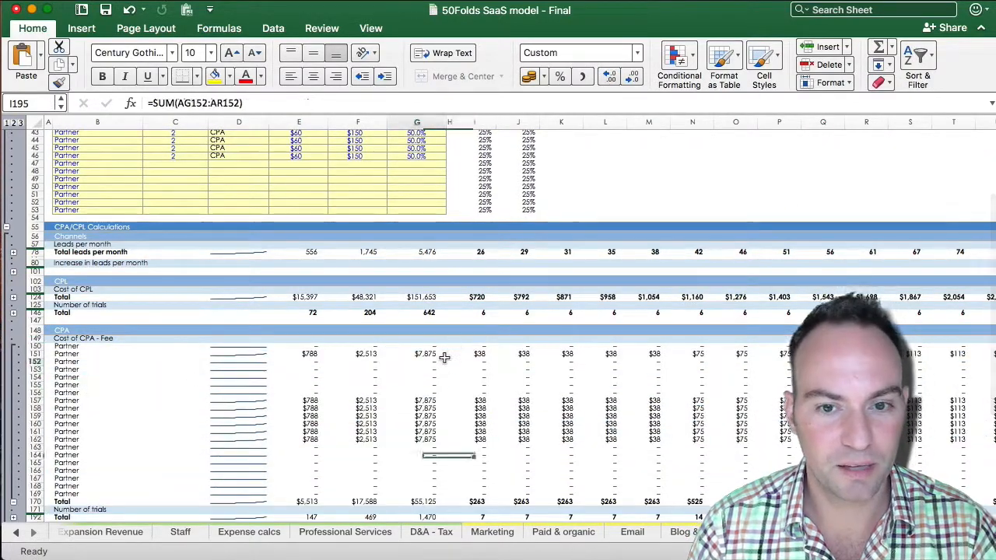
pyautogui.doubleClick(470, 353)
pyautogui.scroll(5, 471, 347)
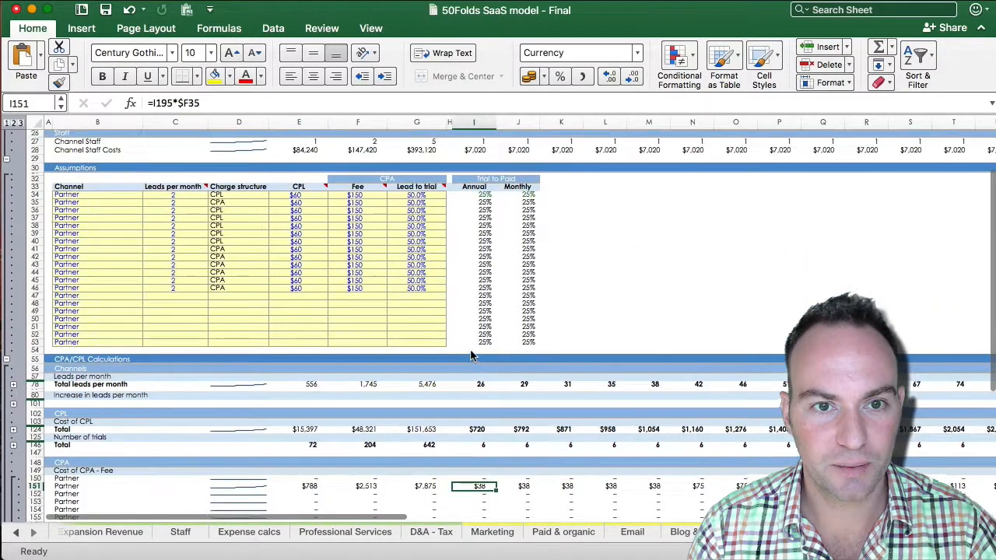
pyautogui.press('Escape')
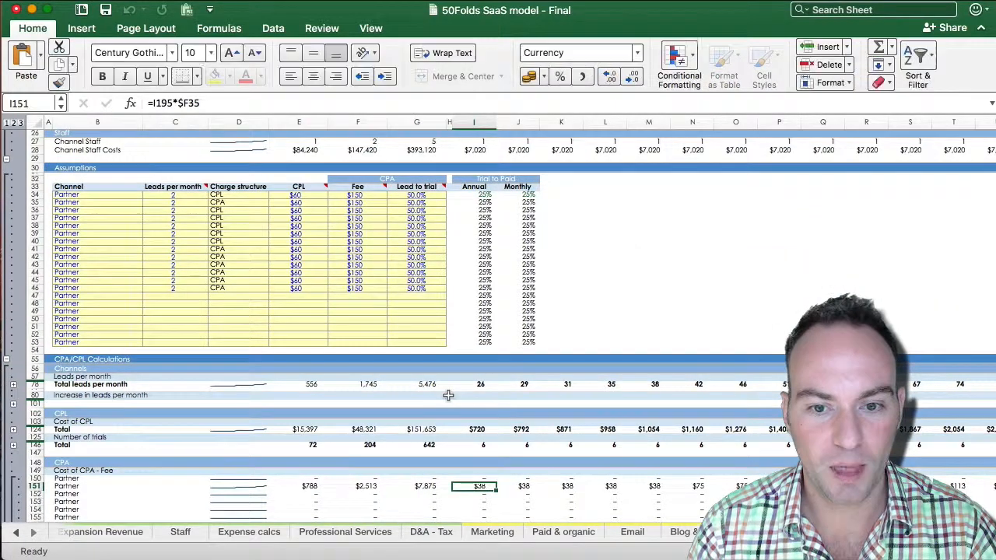
pyautogui.scroll(-6, 449, 399)
pyautogui.press('F2')
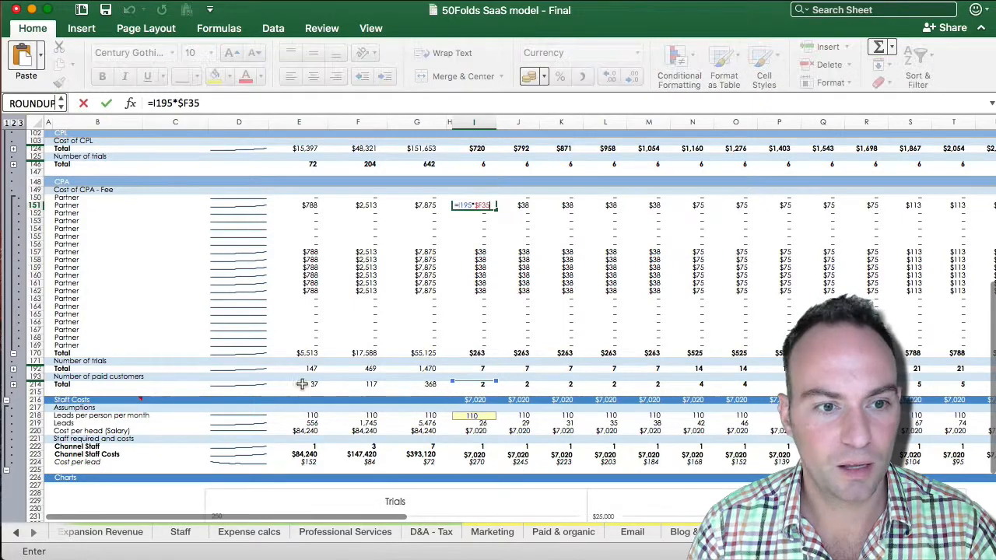
pyautogui.press('Escape')
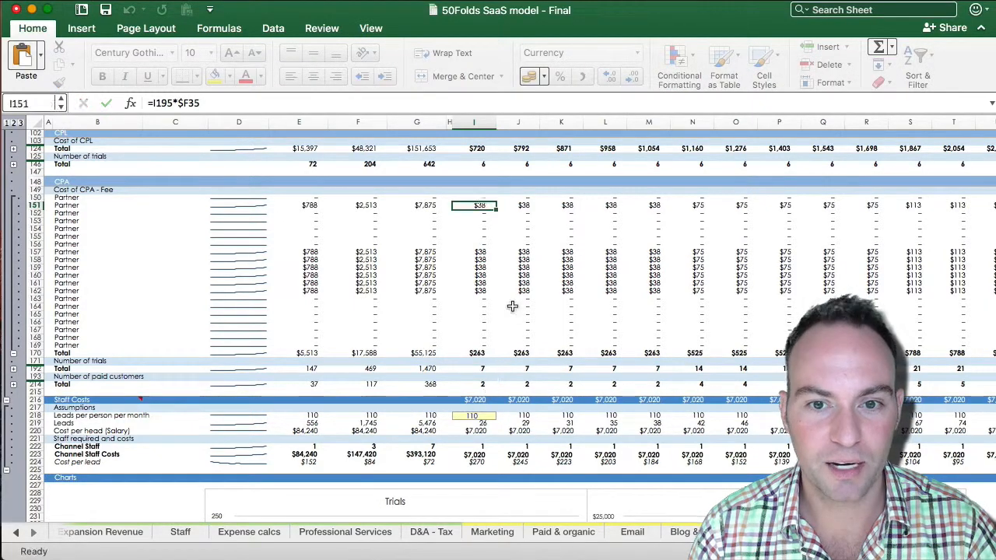
pyautogui.scroll(3, 512, 305)
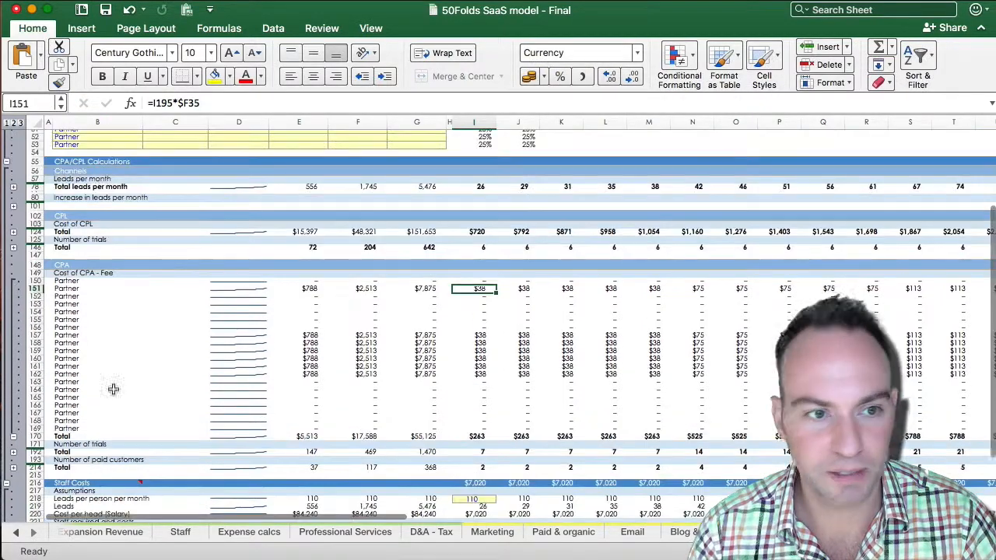
pyautogui.click(11, 337)
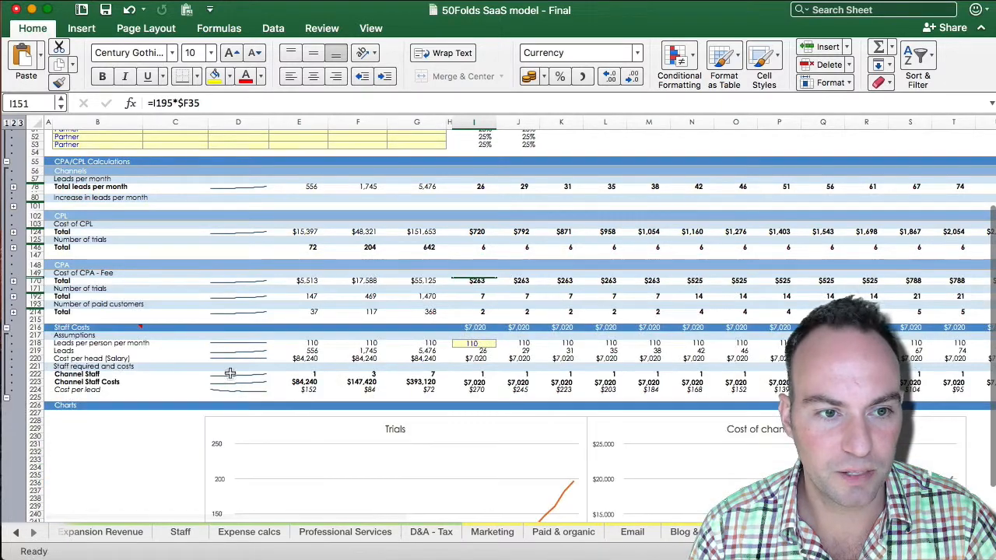
# Return to the Summary section and inspect the CPA cost link in J24 under Cost of channel leads.
pyautogui.scroll(8, 261, 369)
pyautogui.scroll(4, 261, 368)
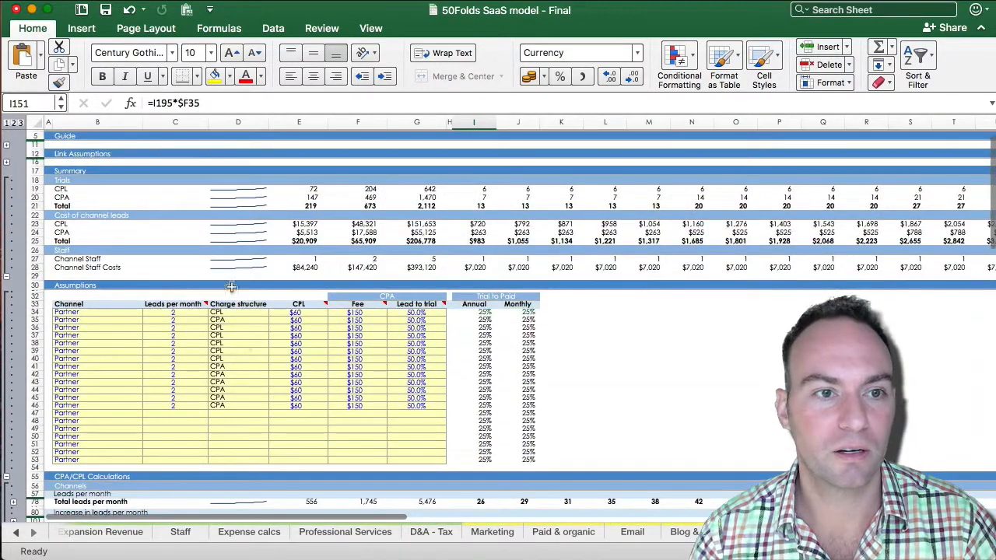
pyautogui.click(518, 226)
# Inspect the Staff Costs formulas for leads per person, leads and required channel staff in I218, I219 and I222.
pyautogui.scroll(-14, 508, 230)
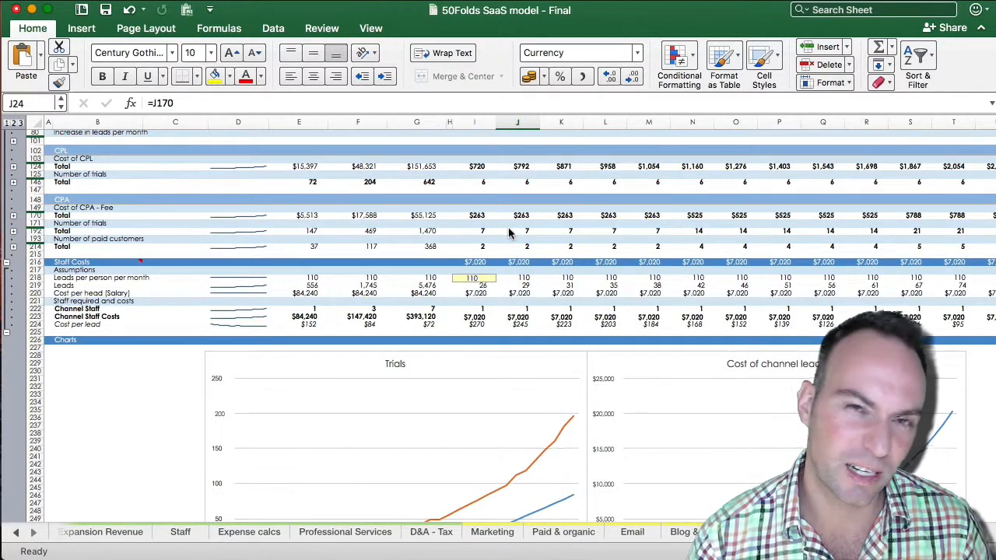
pyautogui.click(467, 278)
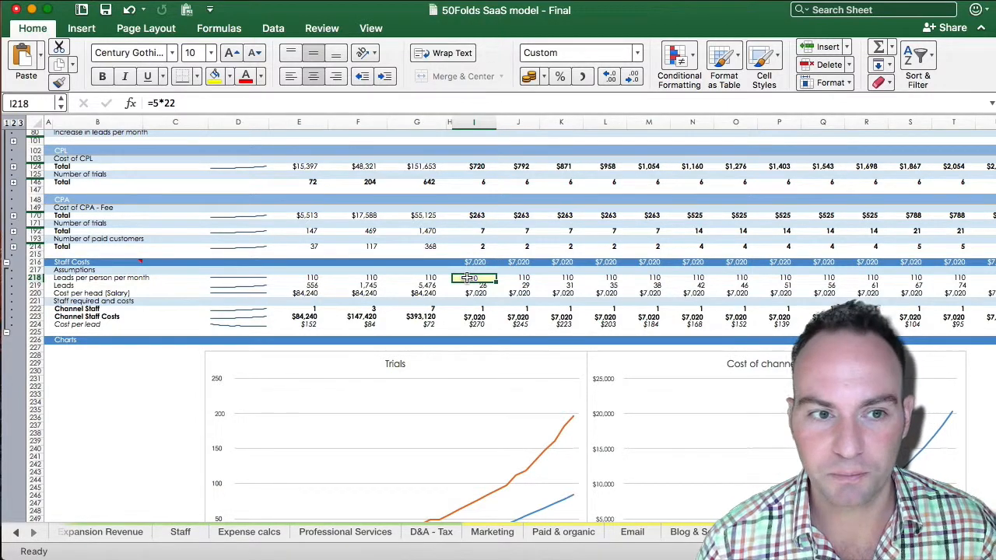
pyautogui.press('Down')
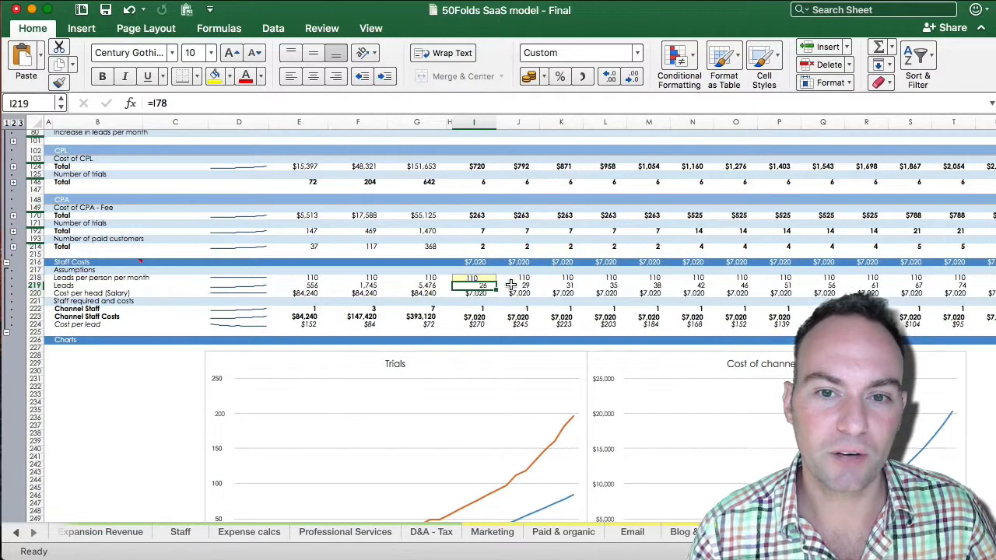
pyautogui.press('Up')
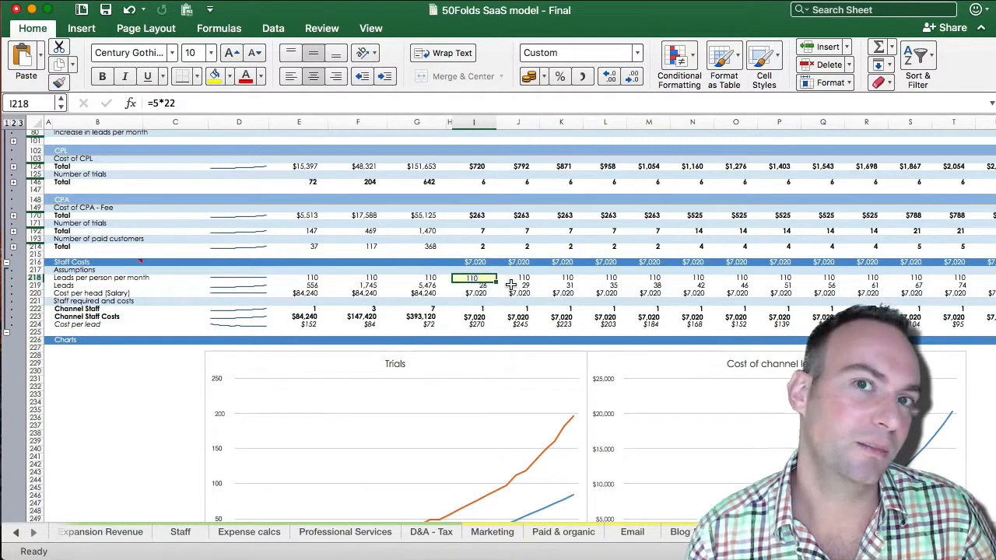
pyautogui.press('Down')
pyautogui.press('Down')
pyautogui.press('Down')
pyautogui.press('Down')
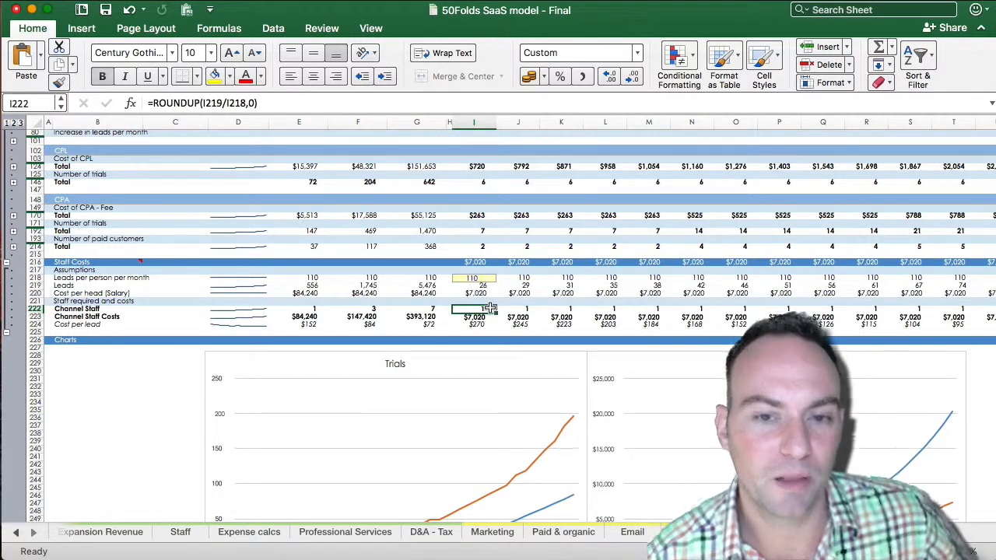
# Check the monthly salary per head in I220 and the Channel Staff Costs formulas in I223 and G223.
pyautogui.click(476, 293)
pyautogui.click(476, 316)
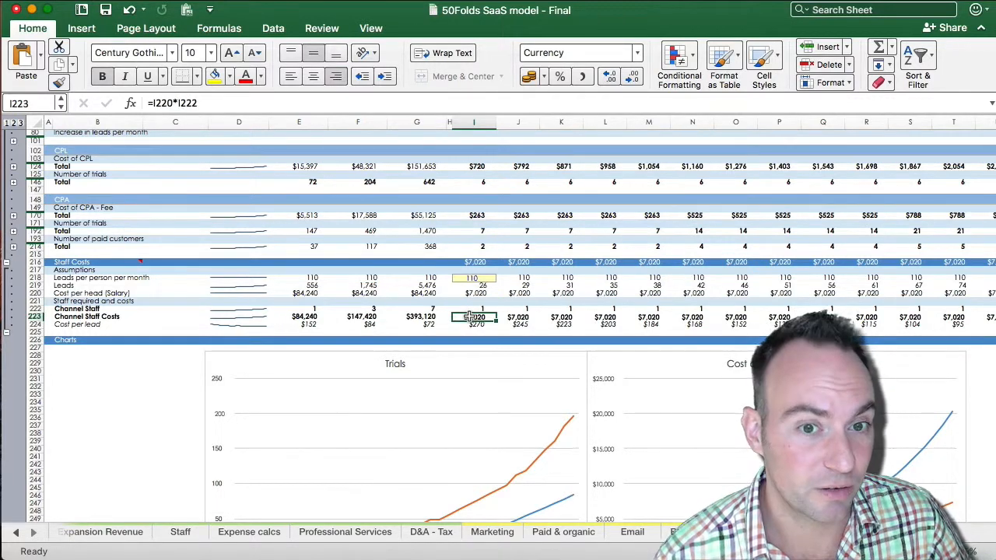
pyautogui.click(420, 317)
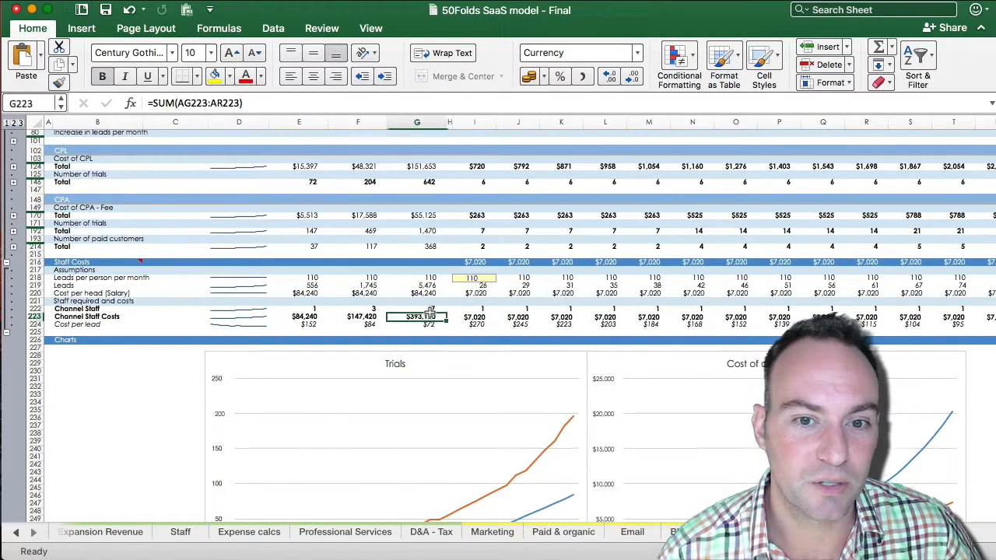
# Inspect the cell references of the Cost per lead formula in I224 and compare the yearly figures in the same row.
pyautogui.click(475, 323)
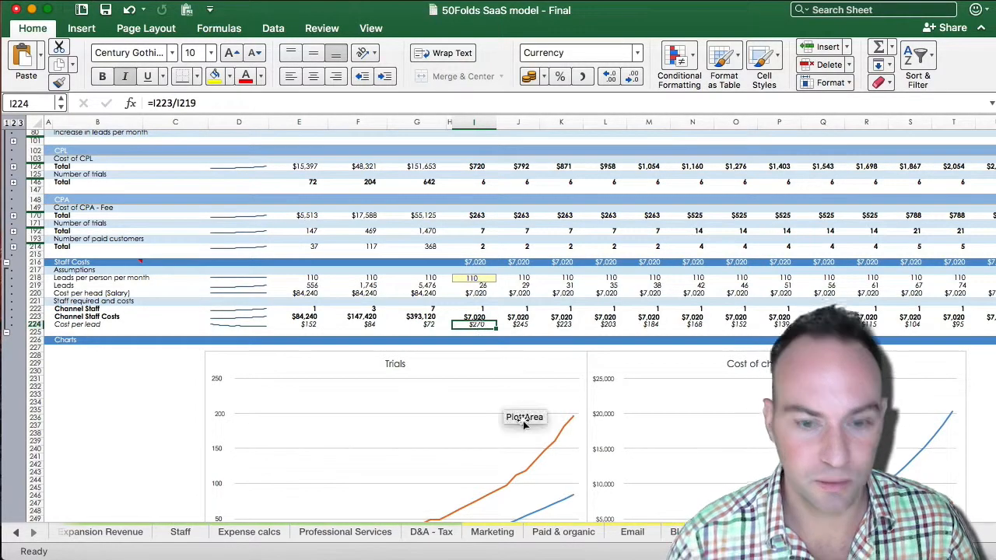
pyautogui.press('F2')
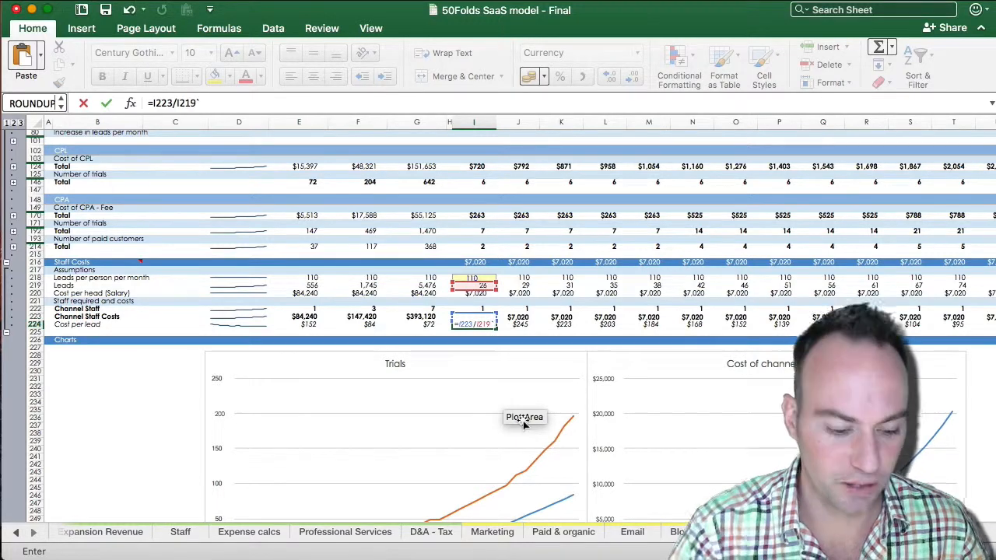
pyautogui.press('Escape')
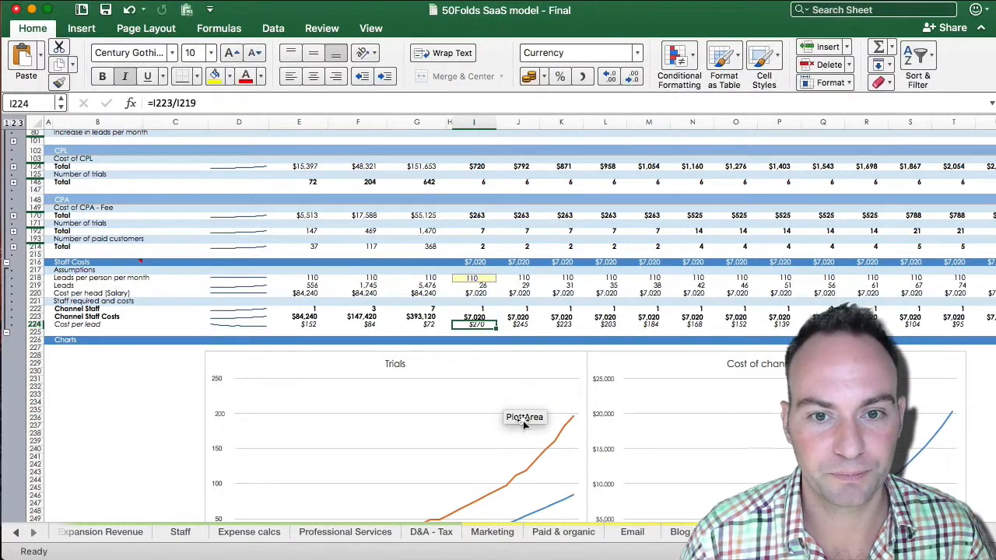
pyautogui.press('Left')
pyautogui.press('Left')
pyautogui.press('Left')
pyautogui.press('Left')
pyautogui.press('Right')
pyautogui.press('Right')
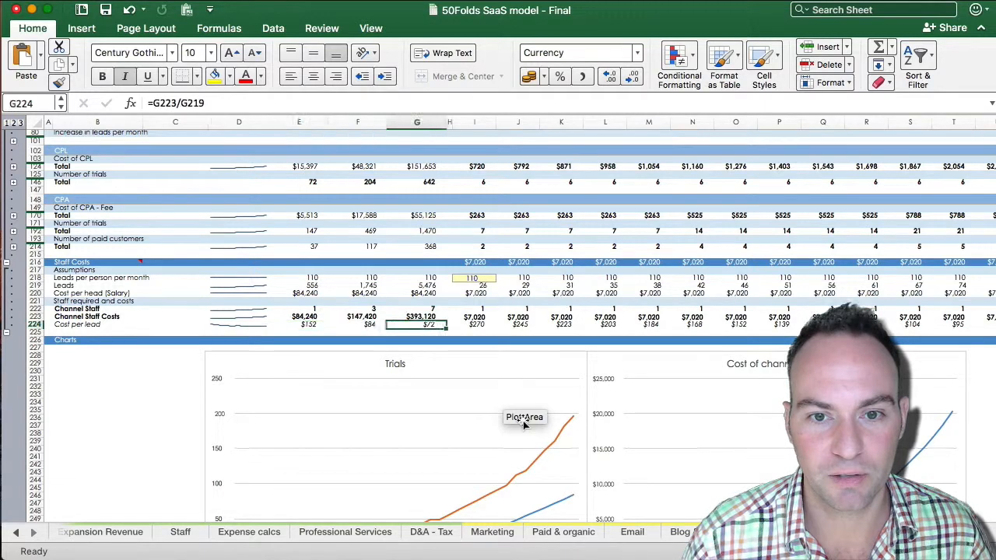
# Inspect the salary-per-head formula in L220 and review the Trials and Cost of channel leads charts.
pyautogui.click(614, 293)
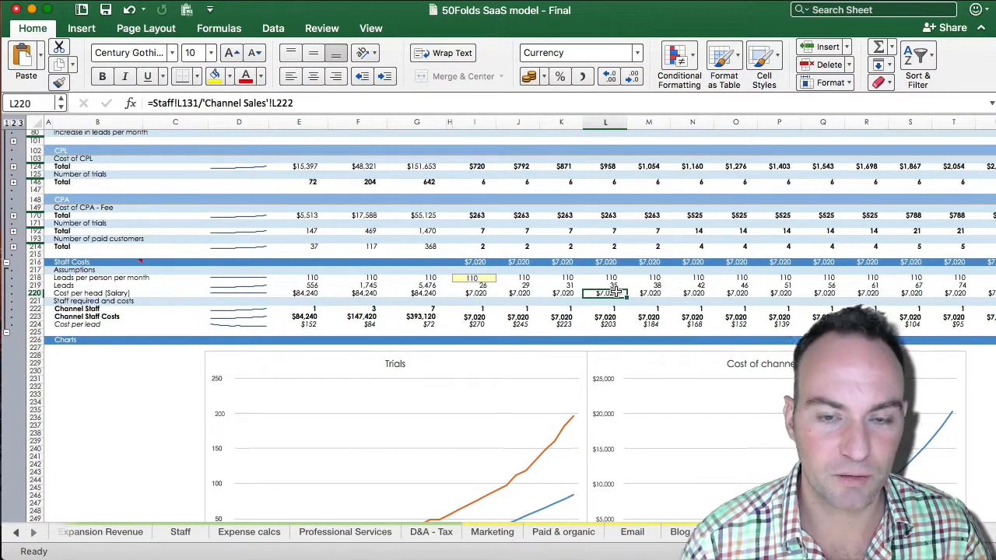
pyautogui.scroll(-5, 615, 289)
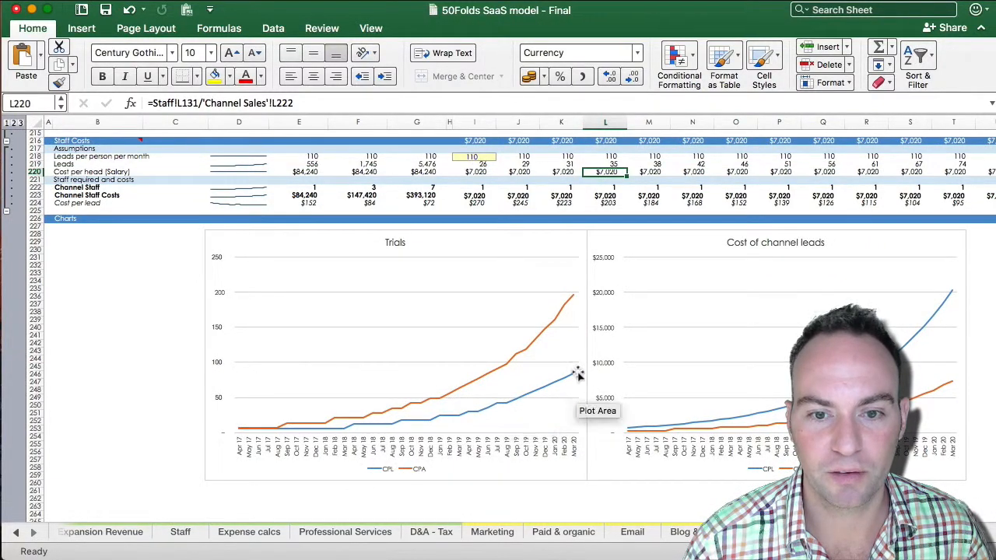
pyautogui.moveTo(572, 302)
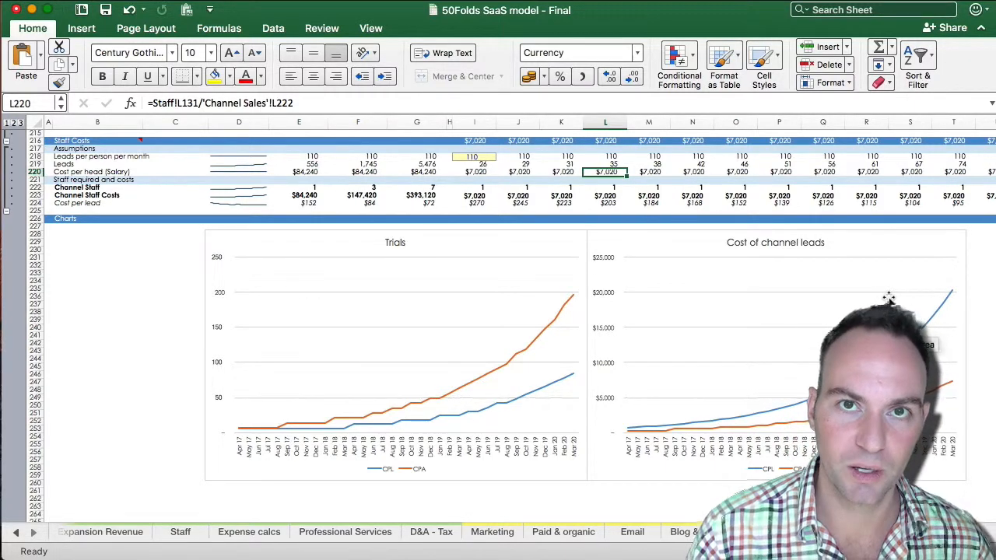
# Compare the Channel Staff formula in I222 with the Summary link in J27.
pyautogui.click(476, 188)
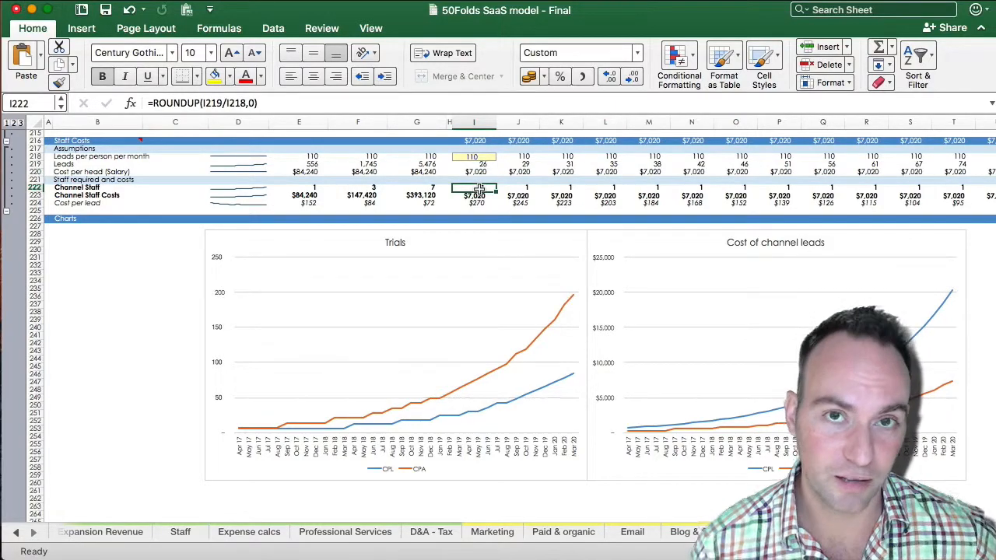
pyautogui.scroll(20, 490, 234)
pyautogui.click(502, 291)
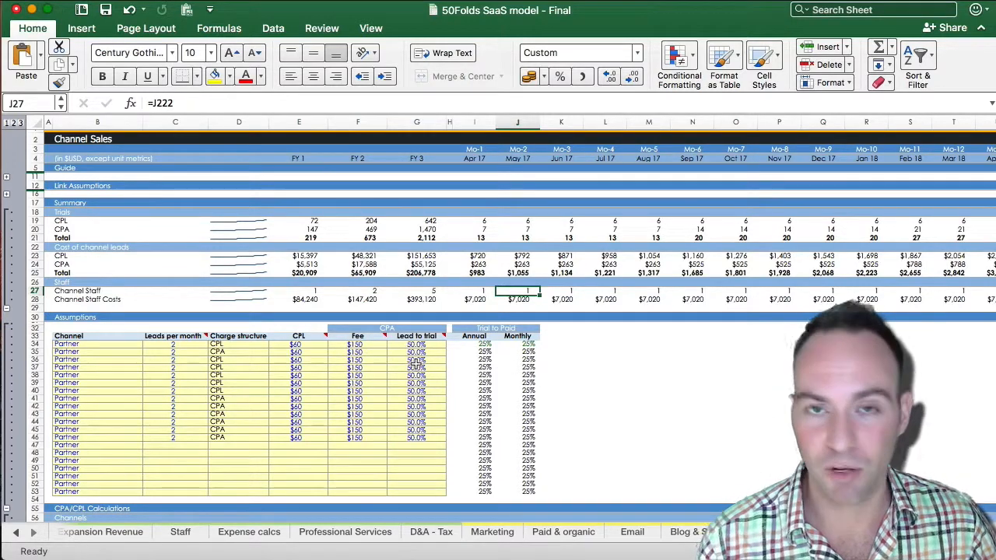
pyautogui.scroll(-15, 416, 365)
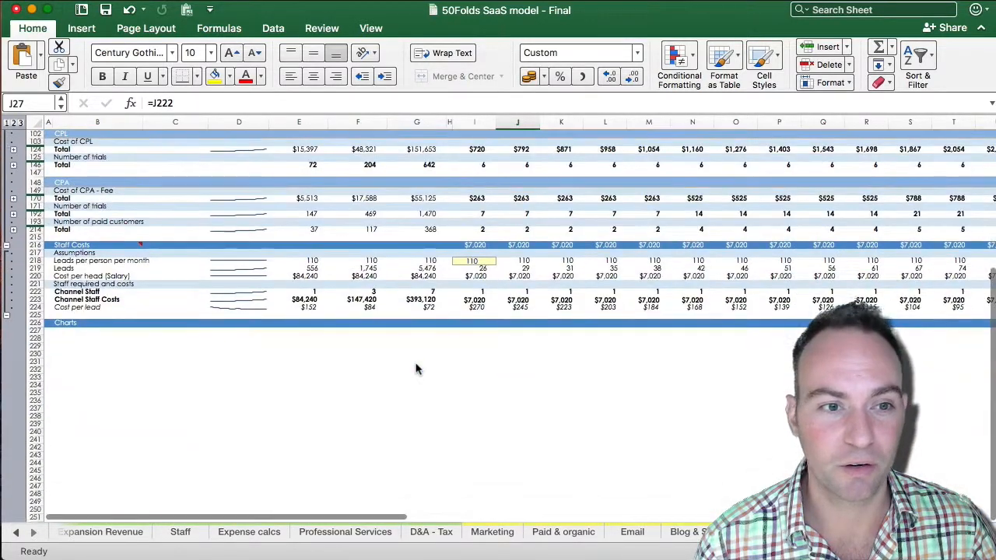
pyautogui.click(492, 291)
# Return to the partner assumptions table and select the CPA fee in F36.
pyautogui.scroll(10, 493, 289)
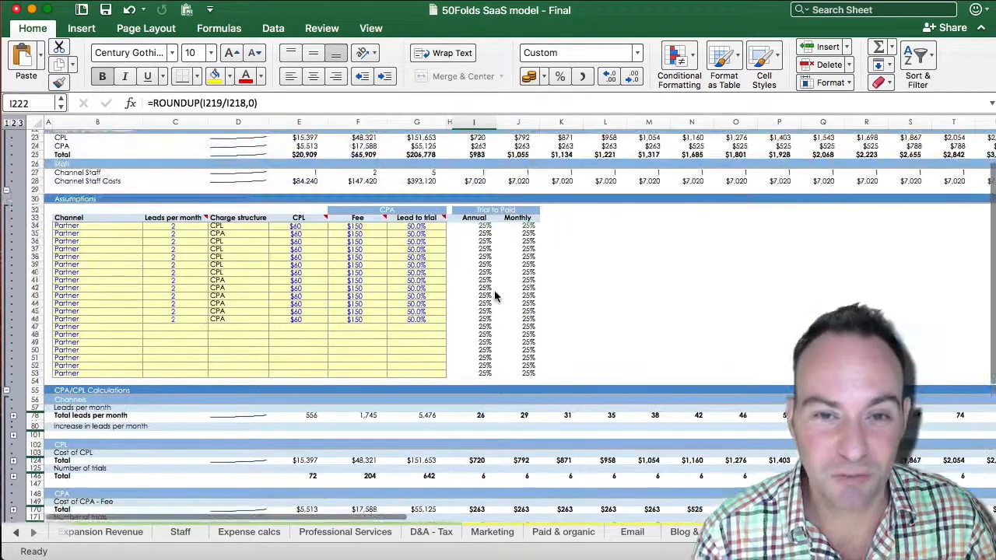
pyautogui.scroll(2, 494, 296)
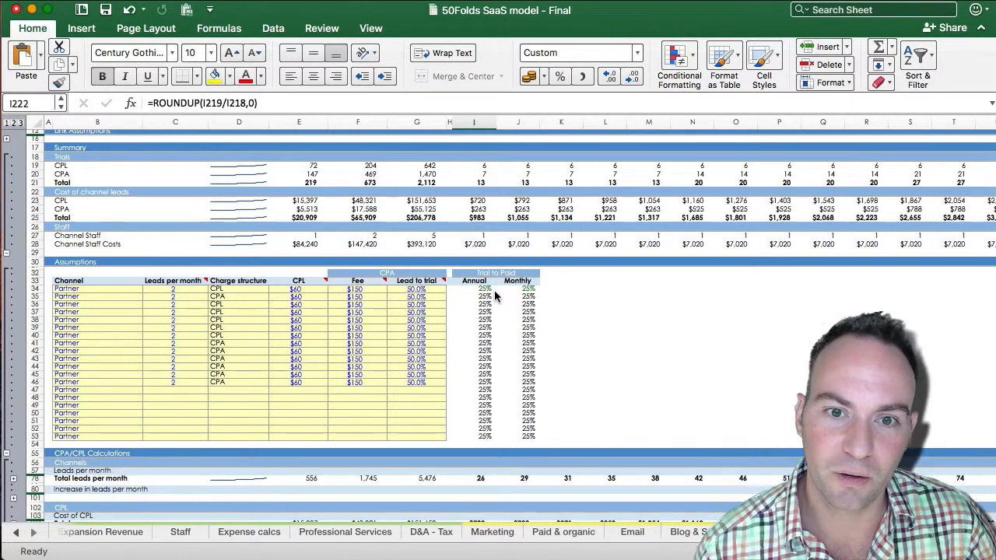
pyautogui.click(365, 303)
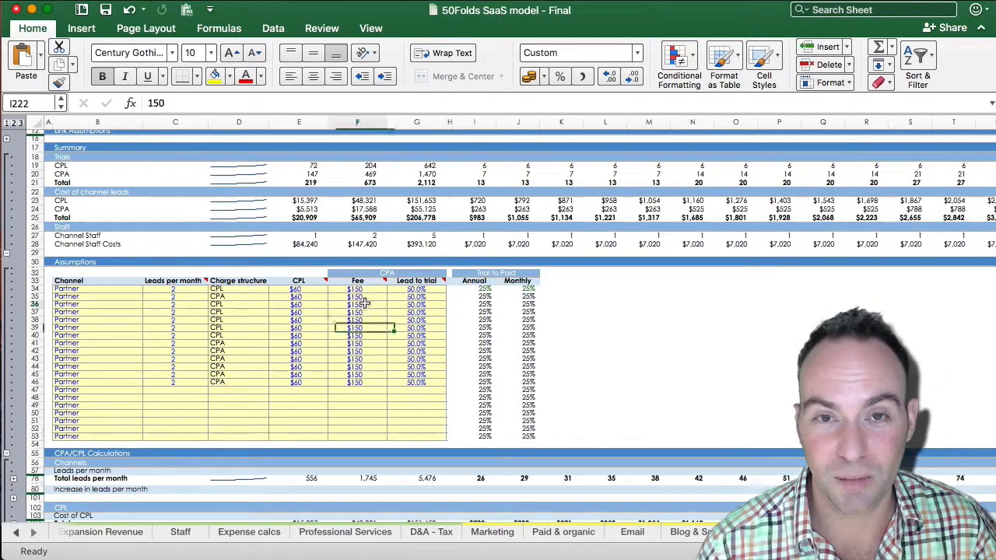